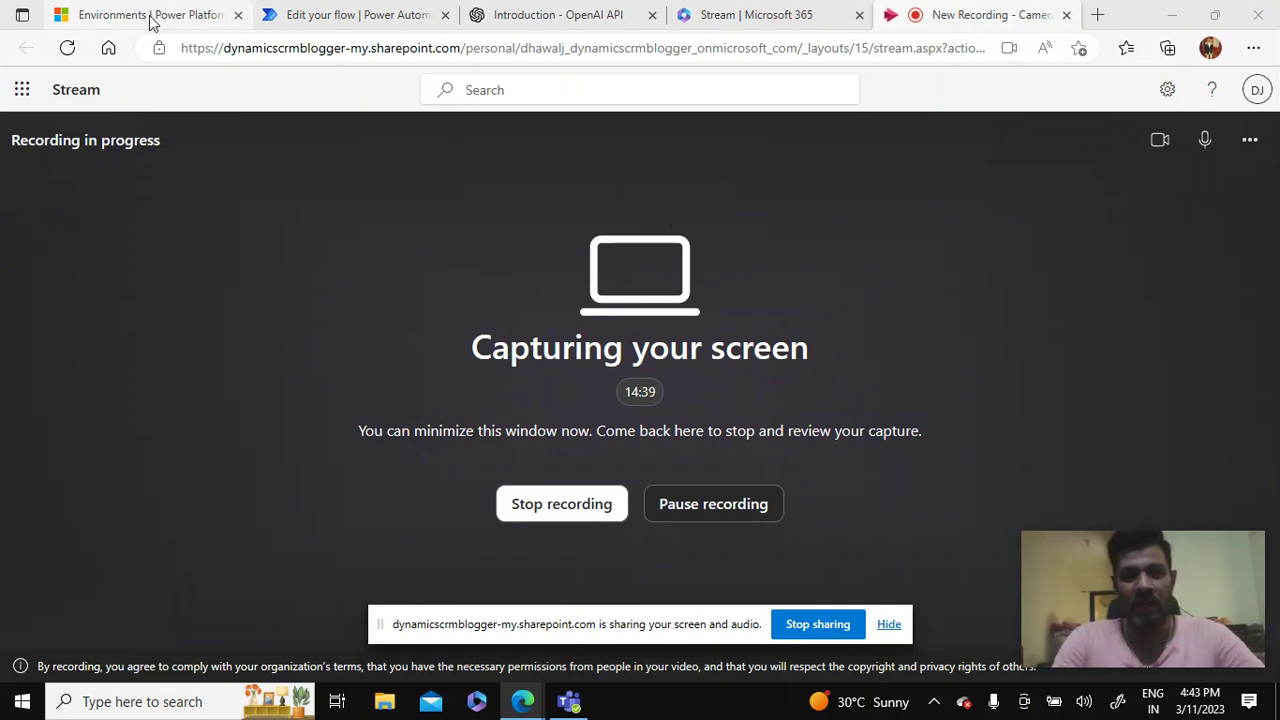
Step: Switch to the Power Platform Environments tab listing Sales Trial, Customer Service Trial and TCS
{"action": "left_click", "coordinate": [180, 15]}
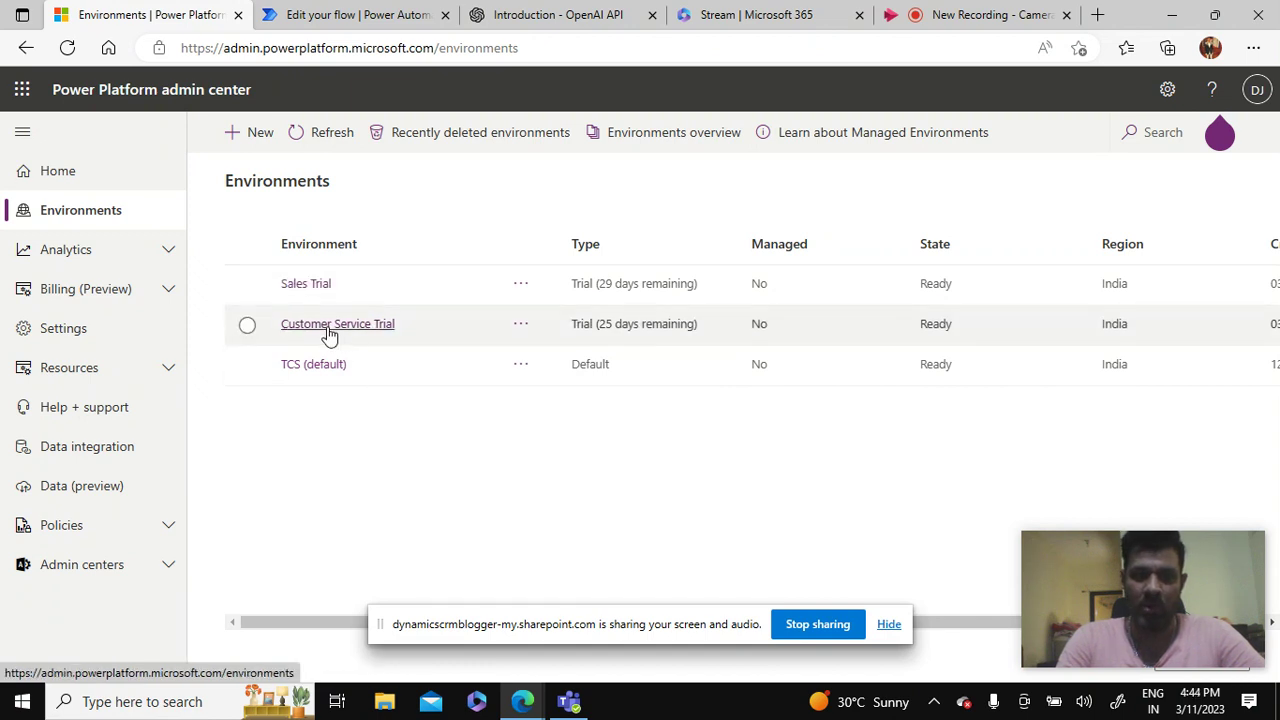
Step: Open the Customer Service Trial environment from the environments list
{"action": "left_click", "coordinate": [451, 343]}
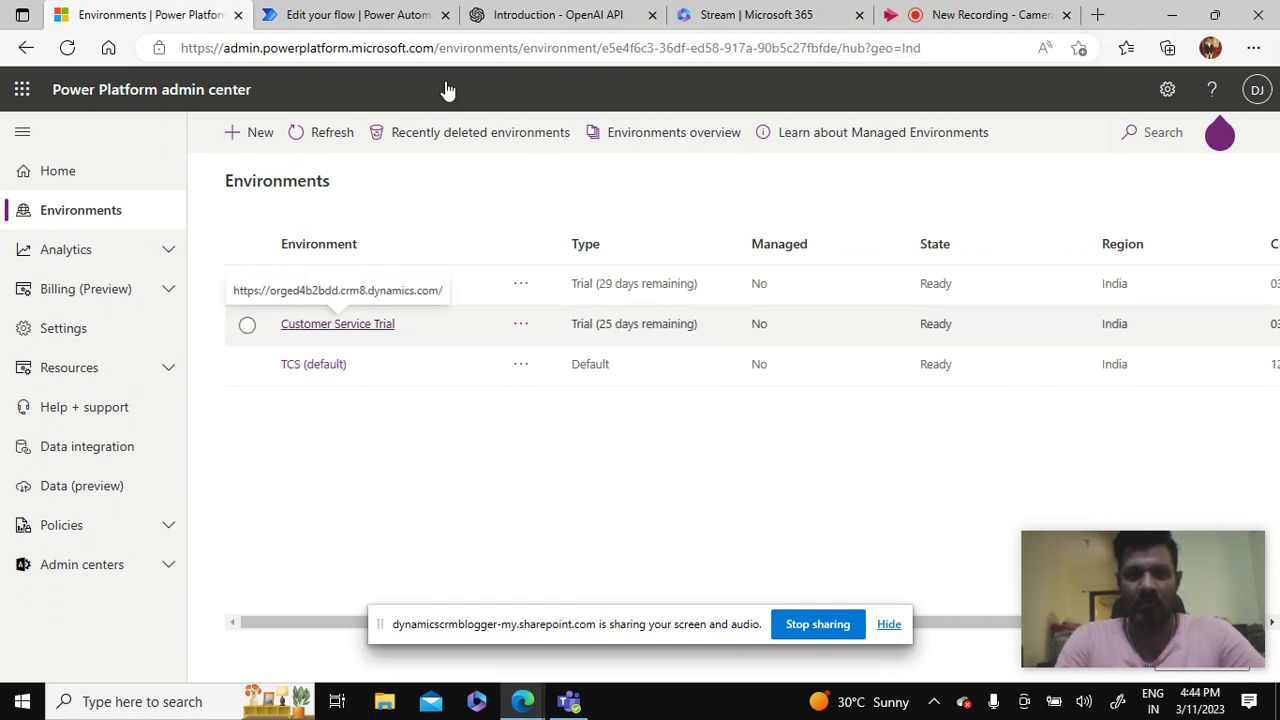
{"action": "left_click", "coordinate": [336, 24]}
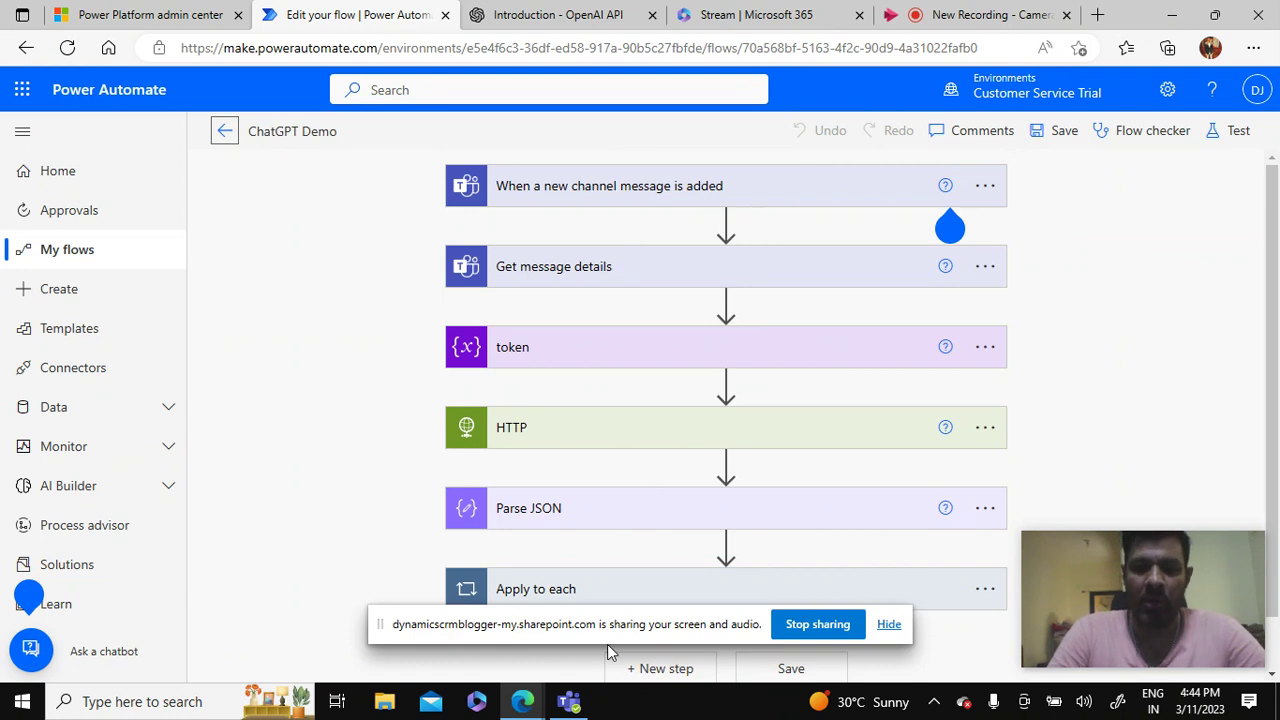
{"action": "left_click", "coordinate": [569, 701]}
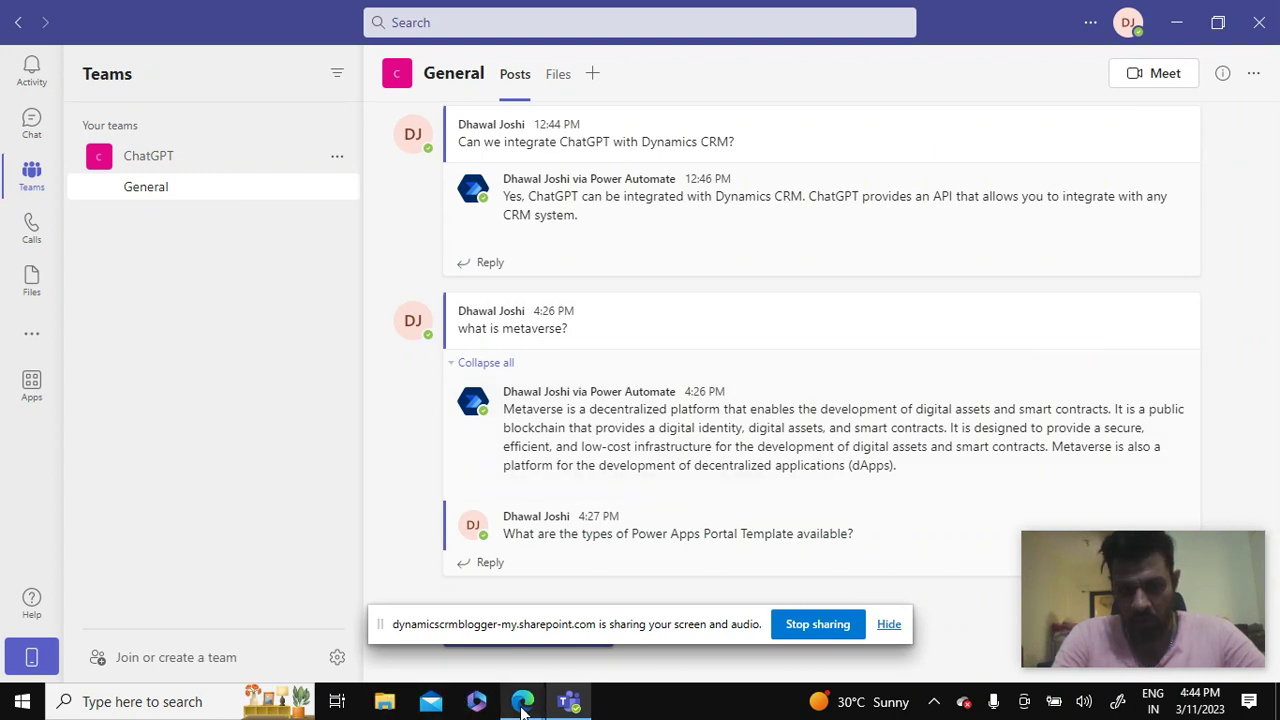
{"action": "left_click", "coordinate": [225, 604]}
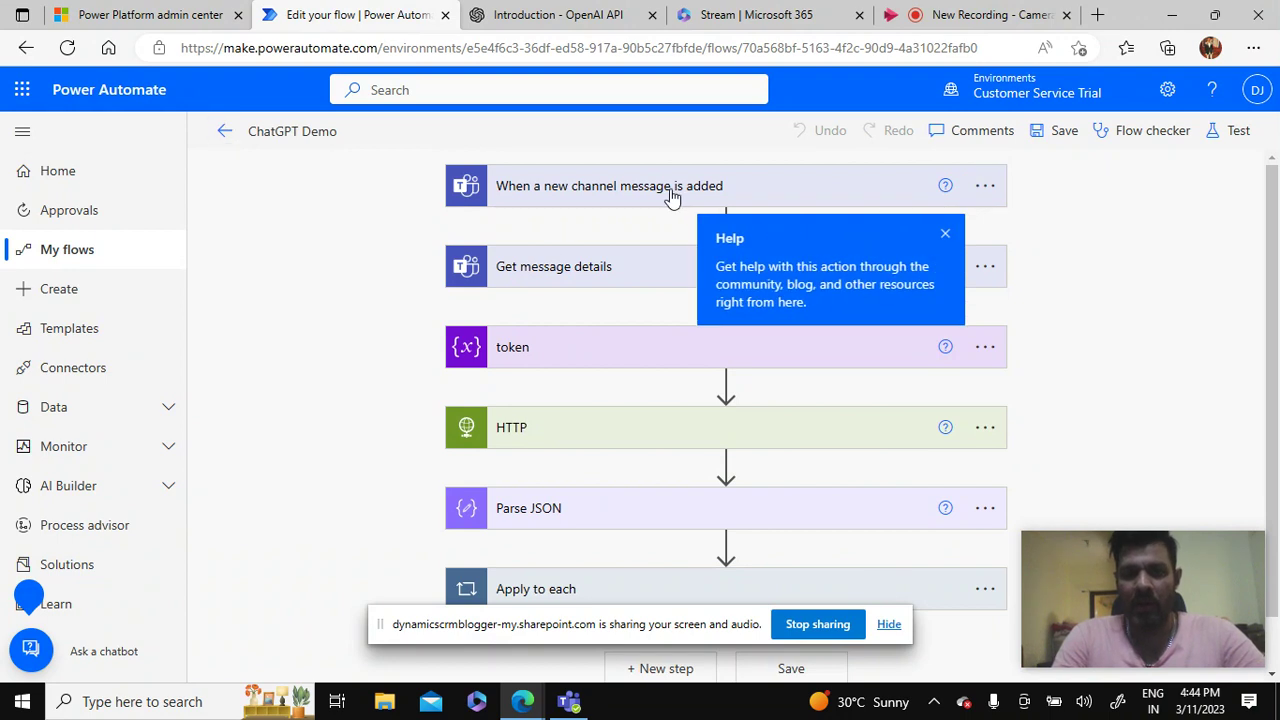
Step: Expand the channel-message trigger and Get message details steps to show the ChatGPT team and General channel
{"action": "left_click", "coordinate": [794, 187]}
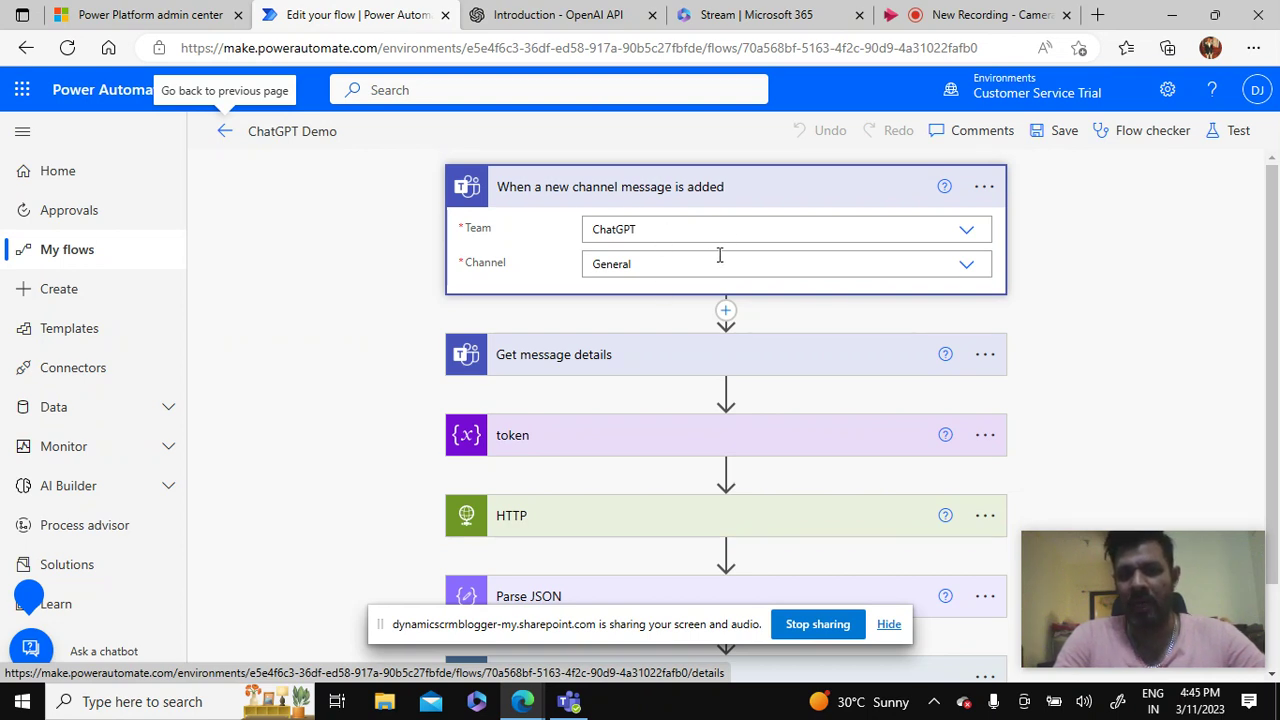
{"action": "left_click", "coordinate": [725, 363]}
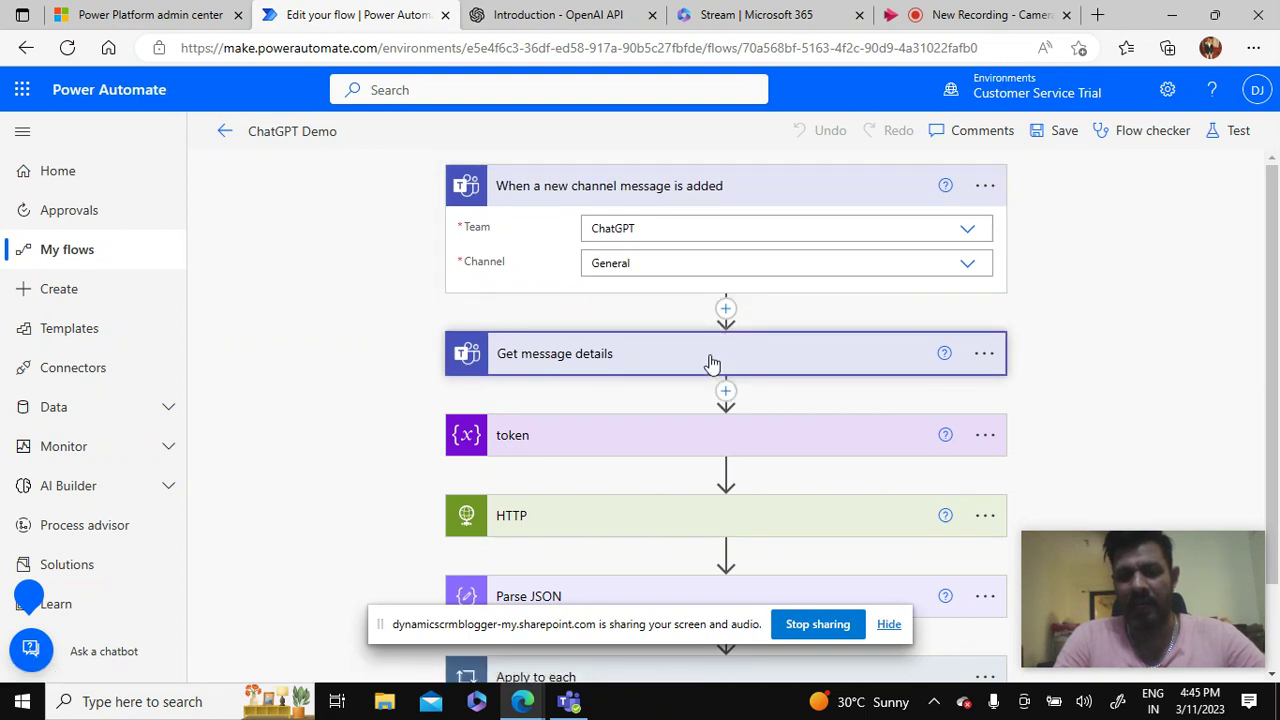
{"action": "double_click", "coordinate": [600, 354]}
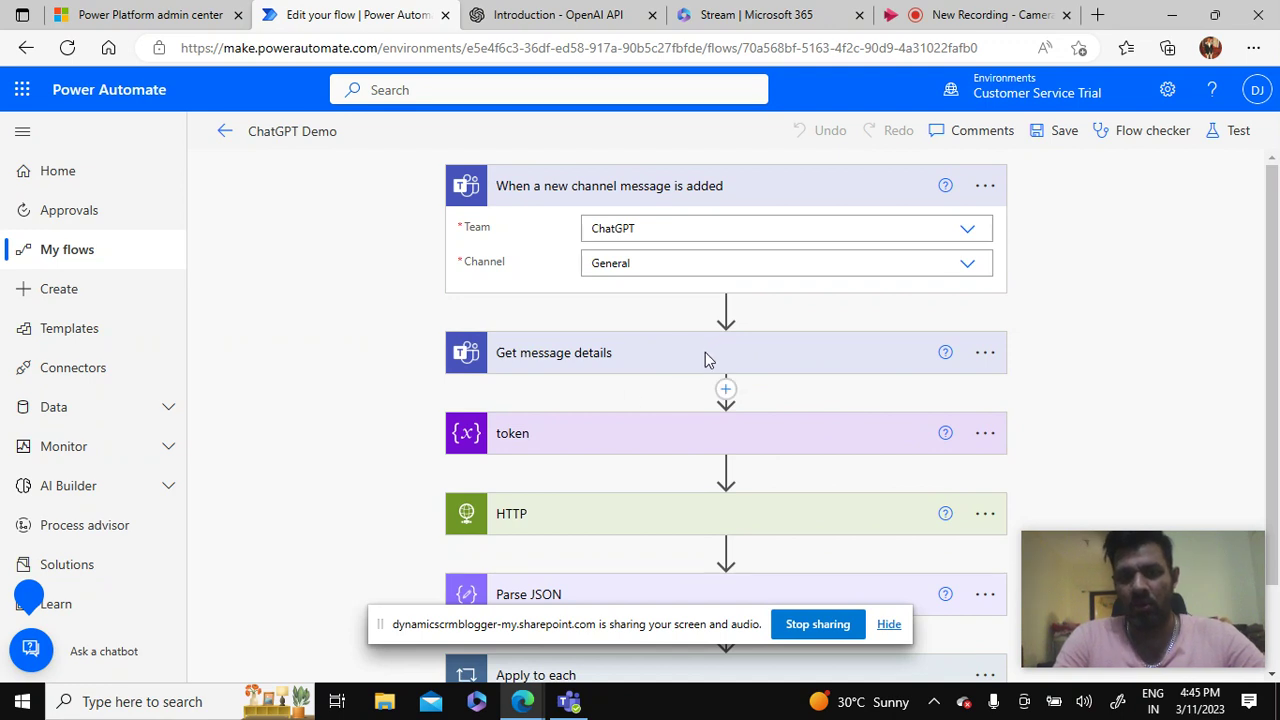
{"action": "left_click", "coordinate": [710, 362]}
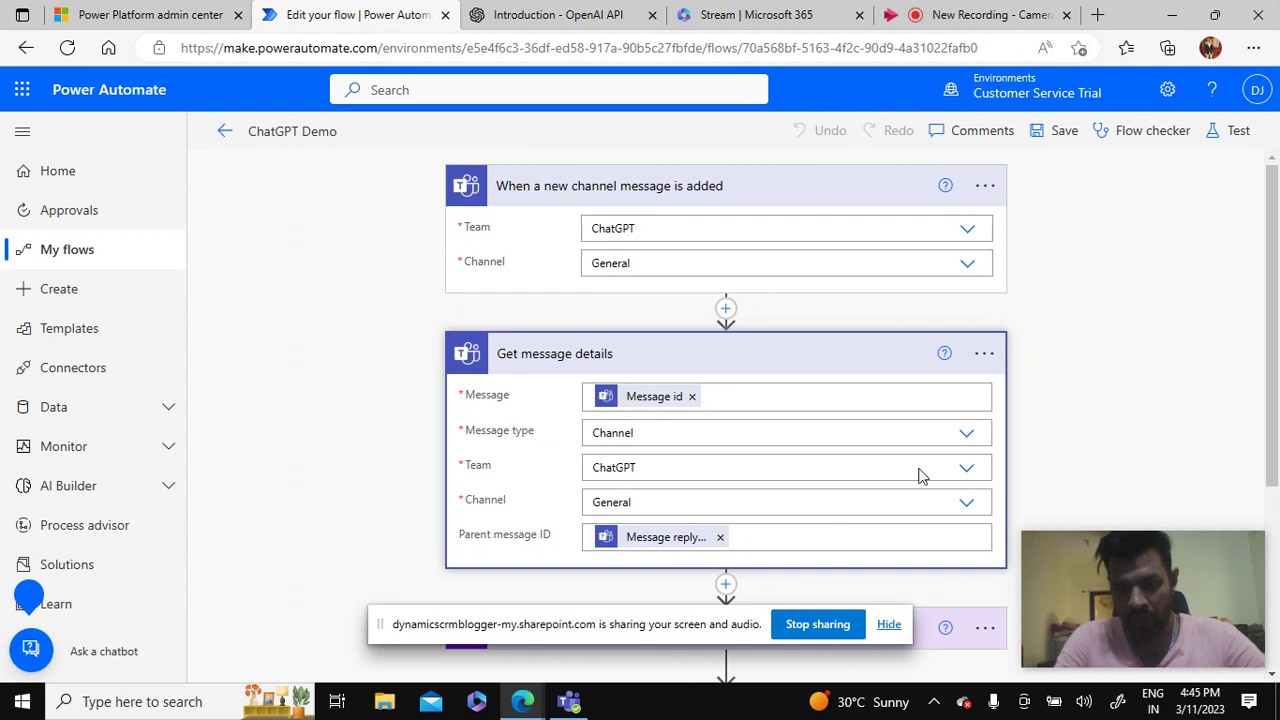
{"action": "scroll", "coordinate": [1275, 225], "scroll_direction": "down", "scroll_amount": 3}
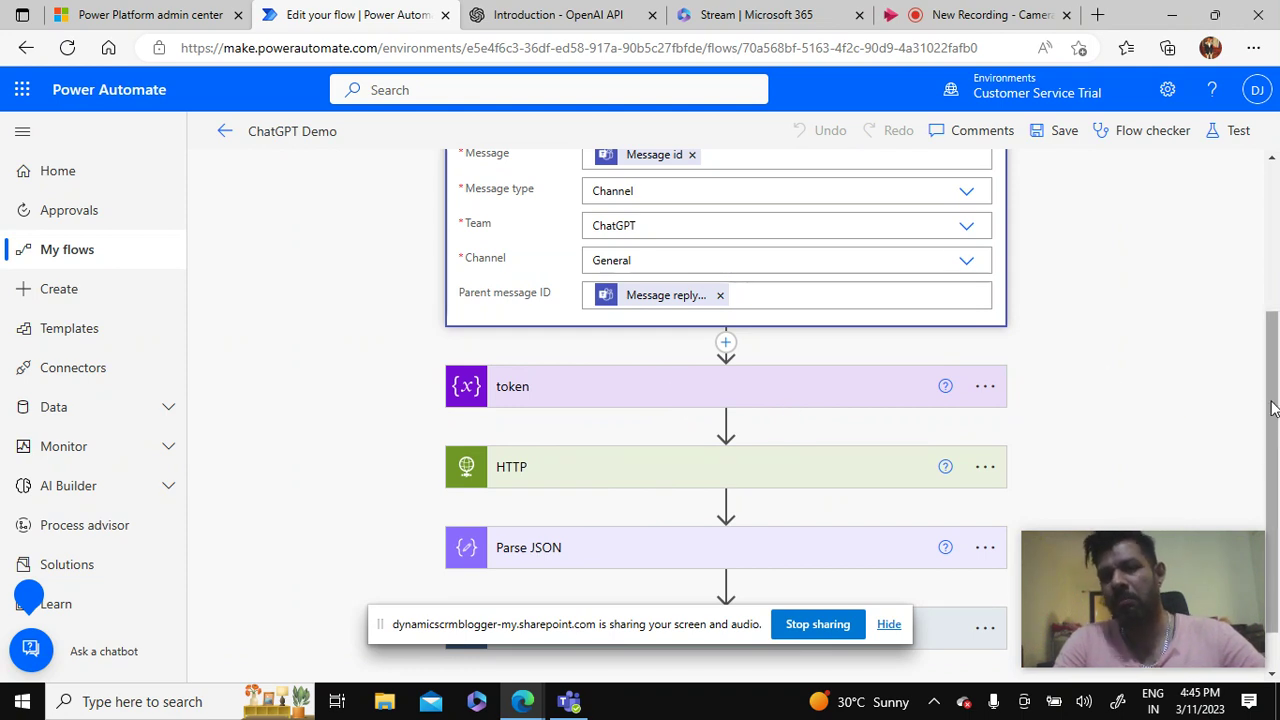
Step: Switch to the OpenAI documentation and view the account's API keys page
{"action": "left_click", "coordinate": [561, 15]}
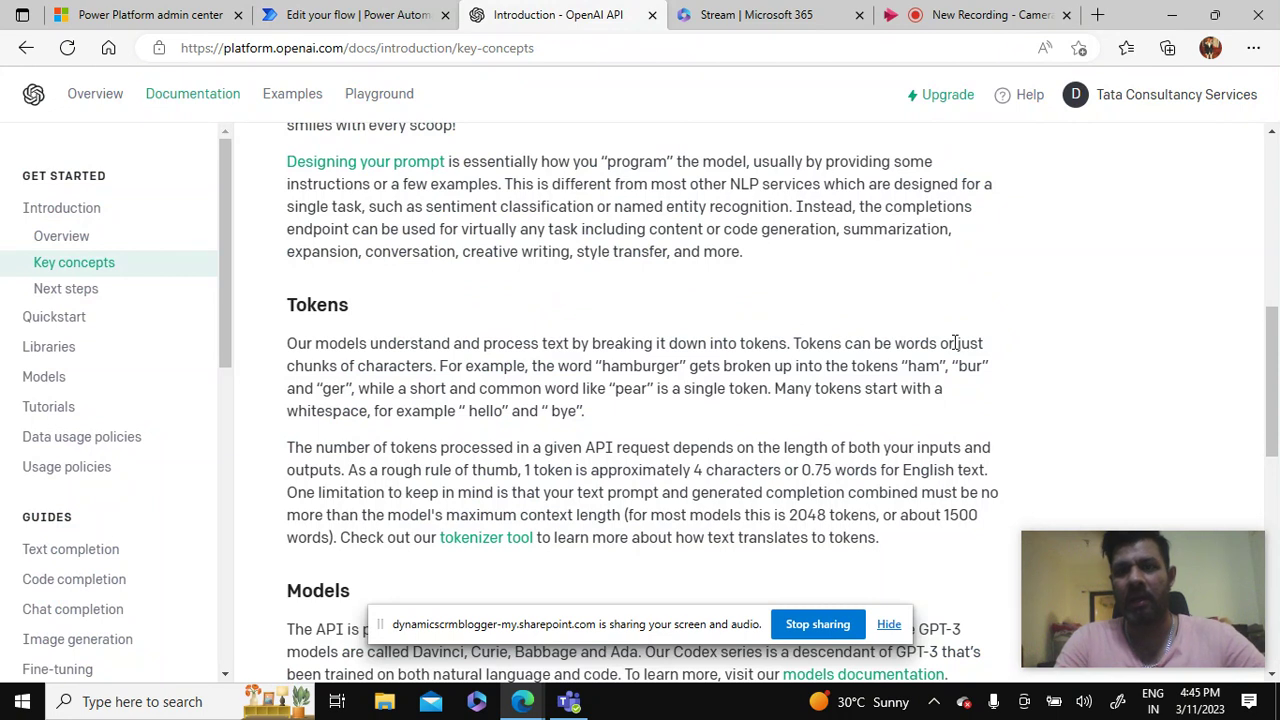
{"action": "left_click_drag", "start_coordinate": [1275, 385], "coordinate": [1275, 217]}
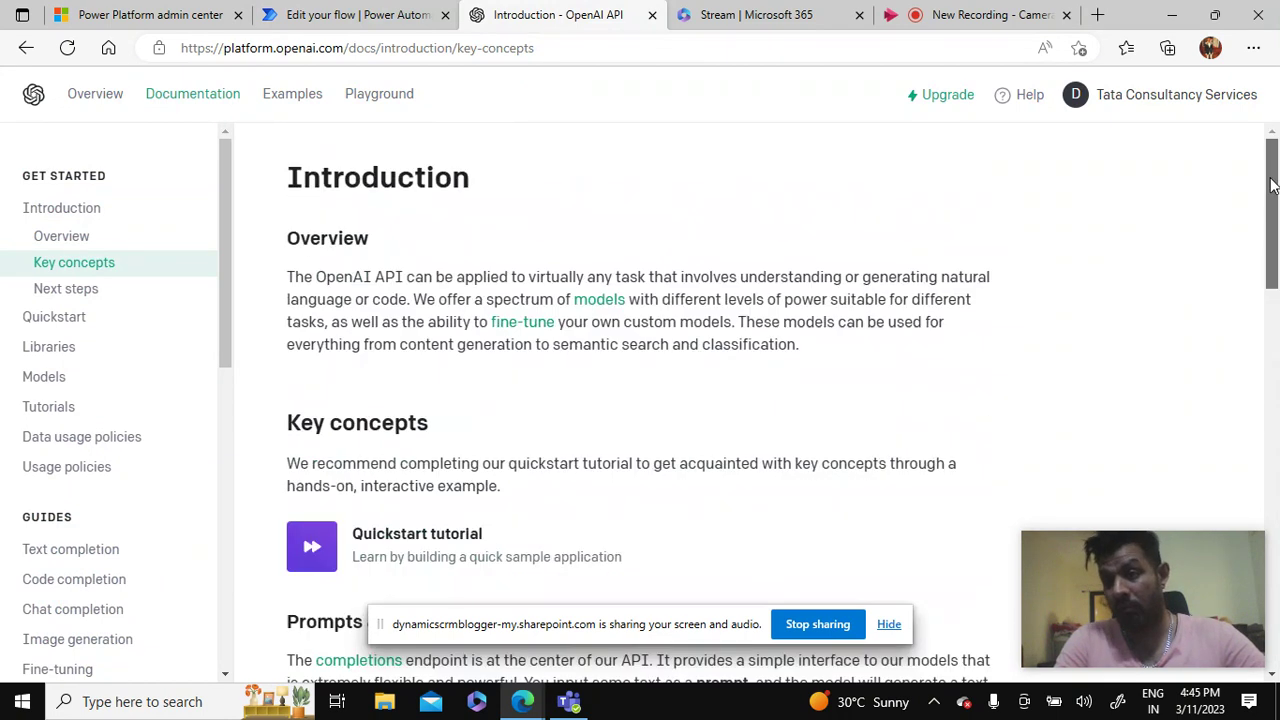
{"action": "left_click", "coordinate": [1120, 104]}
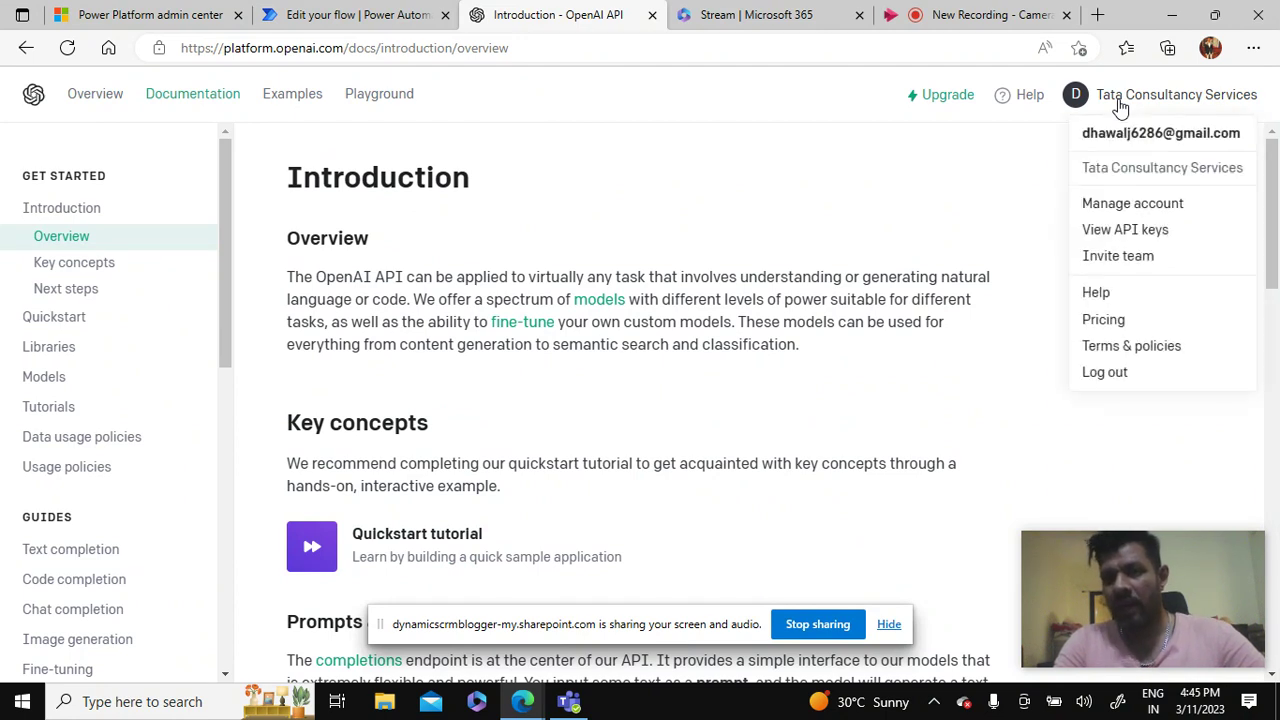
{"action": "left_click", "coordinate": [1112, 233]}
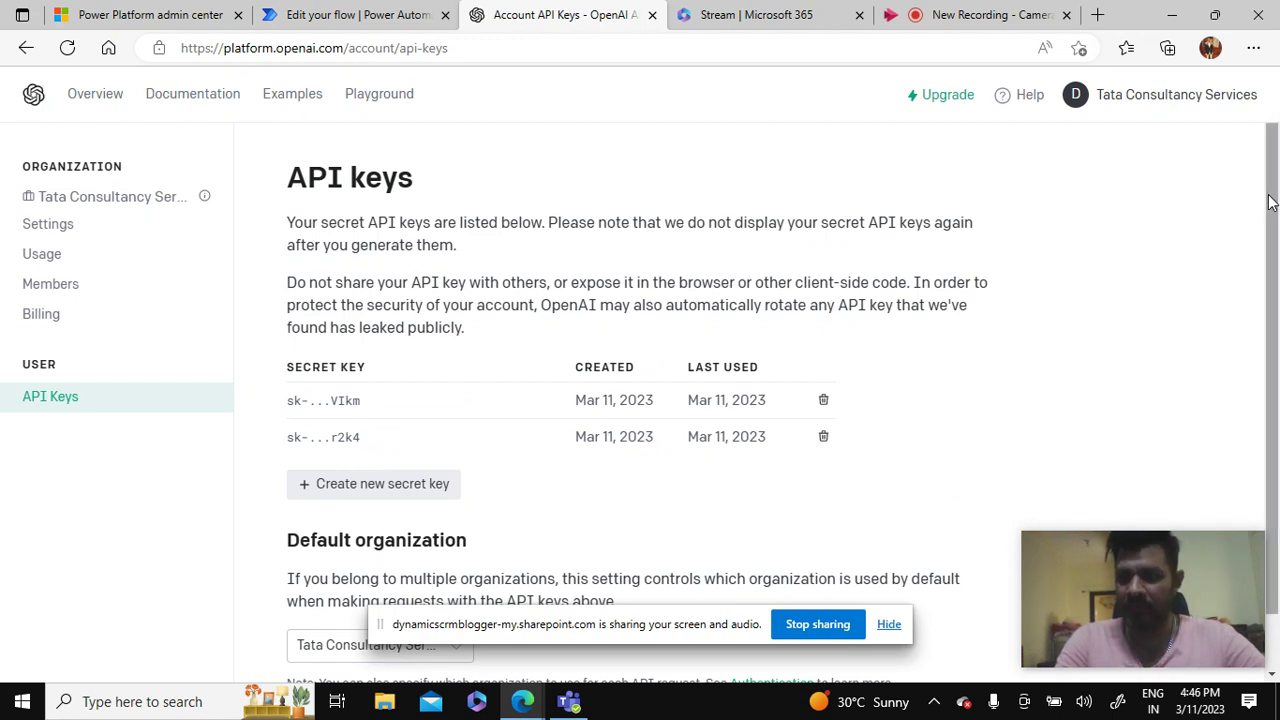
{"action": "scroll", "coordinate": [1276, 352], "scroll_direction": "down", "scroll_amount": 1}
{"action": "scroll", "coordinate": [1276, 262], "scroll_direction": "up", "scroll_amount": 1}
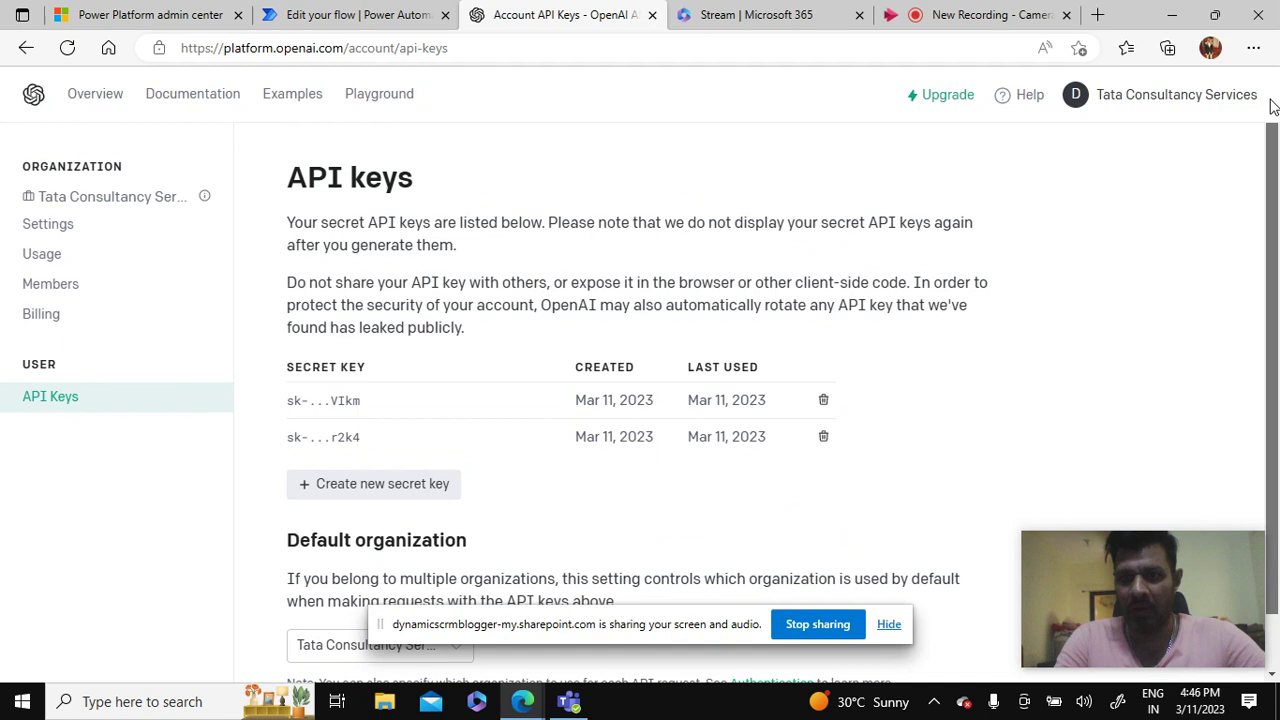
Step: Browse the API Reference Introduction to the Making requests chat completions curl example
{"action": "left_click", "coordinate": [166, 94]}
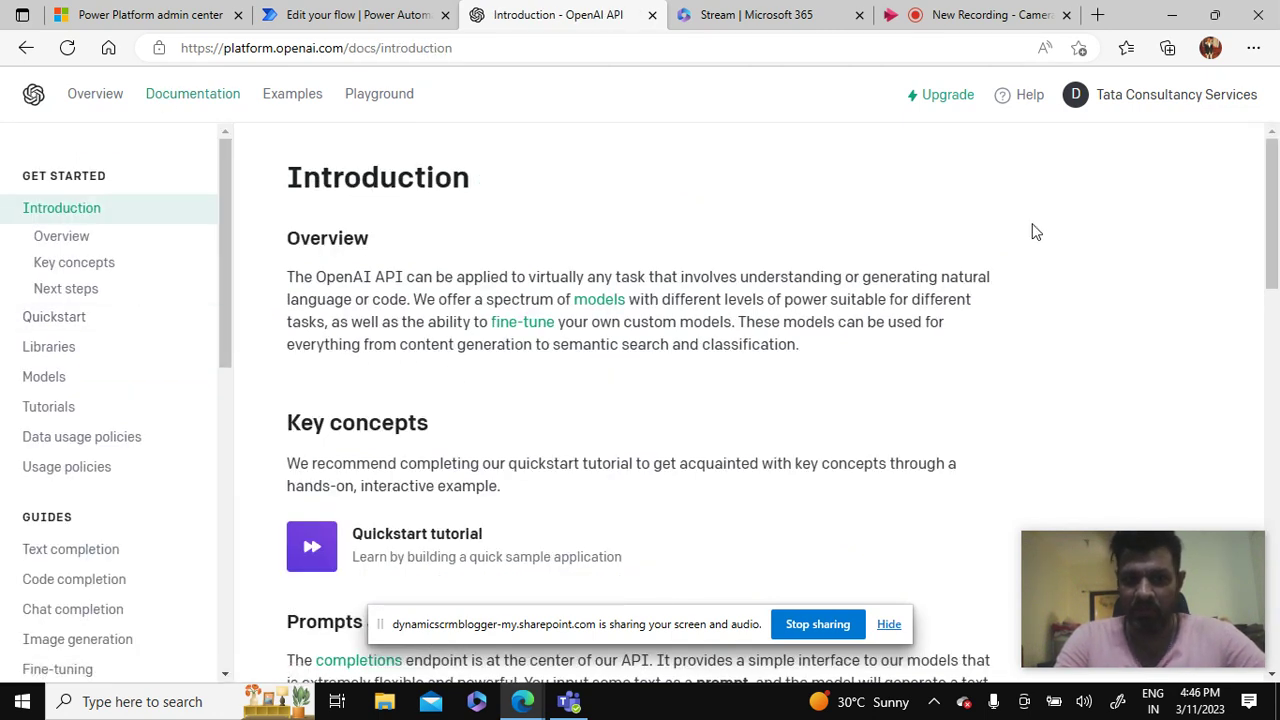
{"action": "left_click_drag", "start_coordinate": [1274, 220], "coordinate": [1276, 495]}
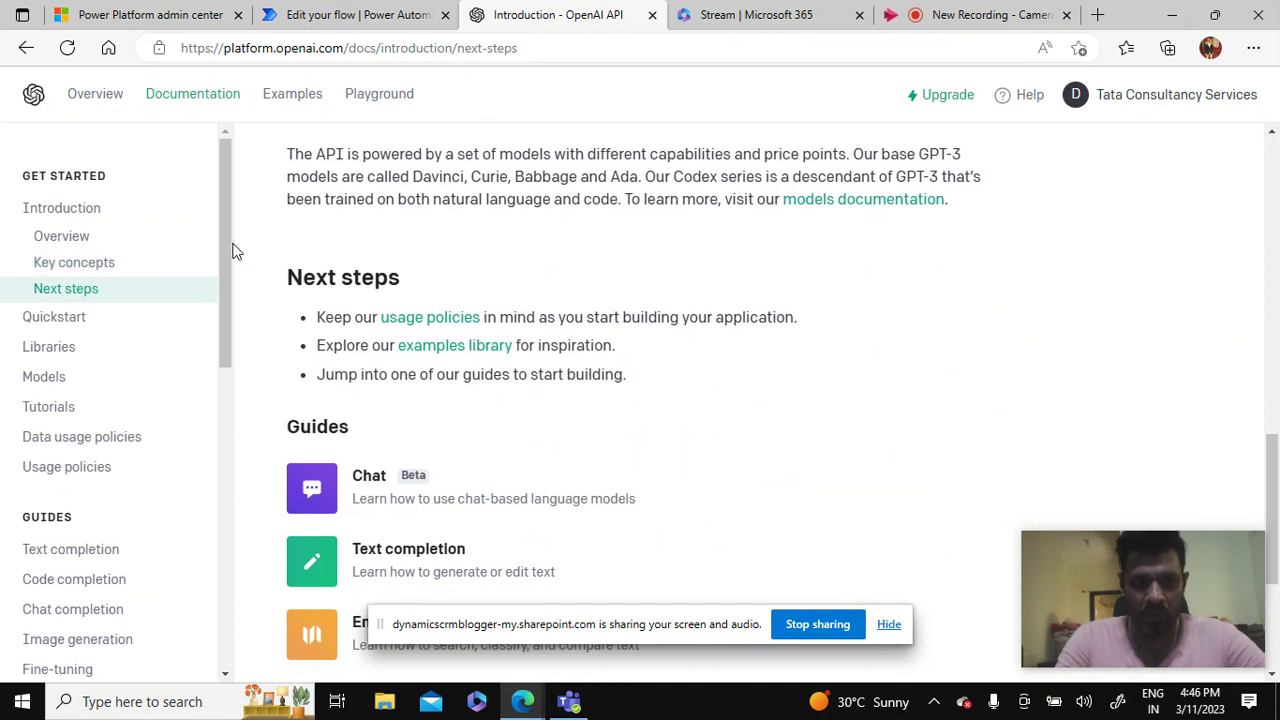
{"action": "scroll", "coordinate": [232, 275], "scroll_direction": "down", "scroll_amount": 3}
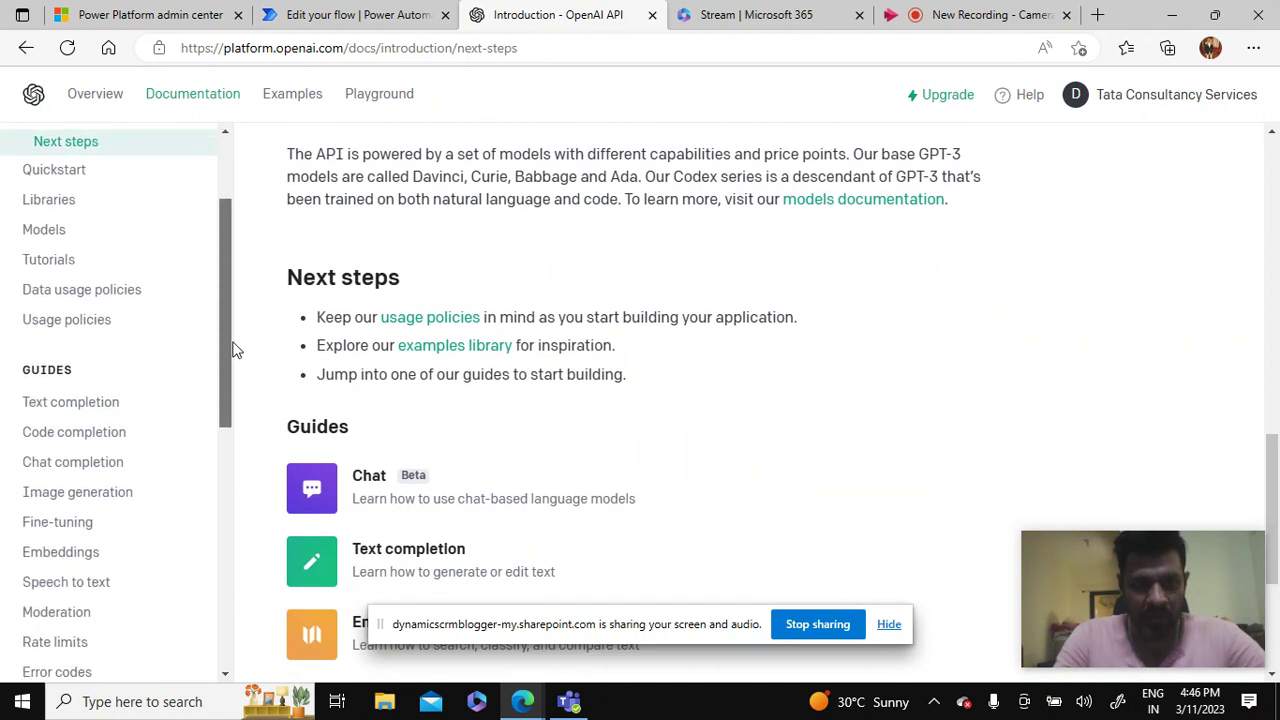
{"action": "scroll", "coordinate": [232, 349], "scroll_direction": "down", "scroll_amount": 7}
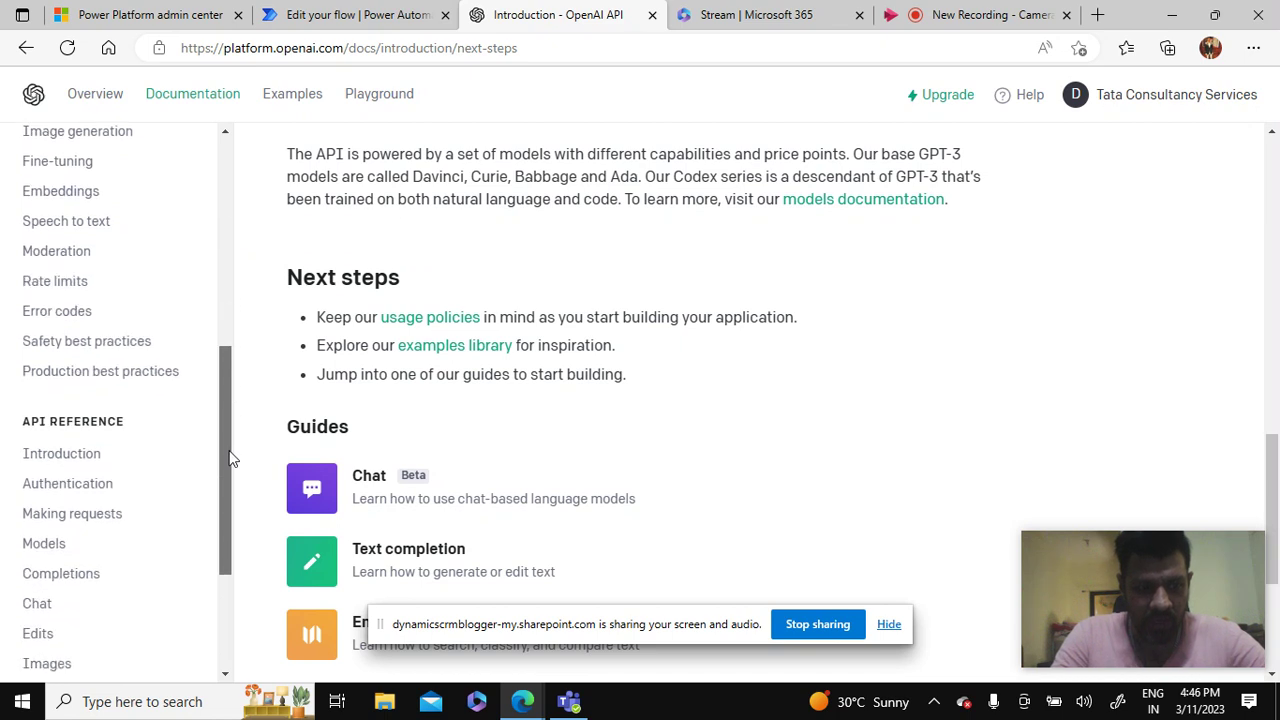
{"action": "left_click_drag", "start_coordinate": [229, 458], "coordinate": [216, 539]}
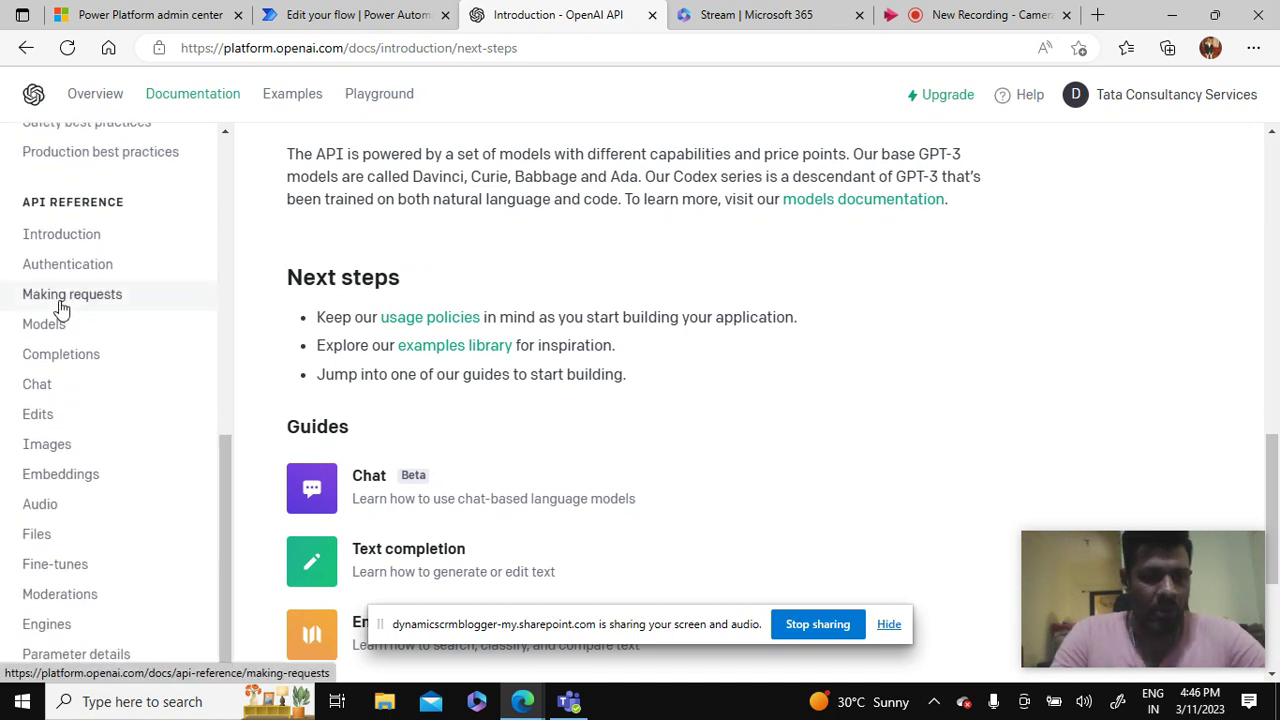
{"action": "left_click", "coordinate": [62, 242]}
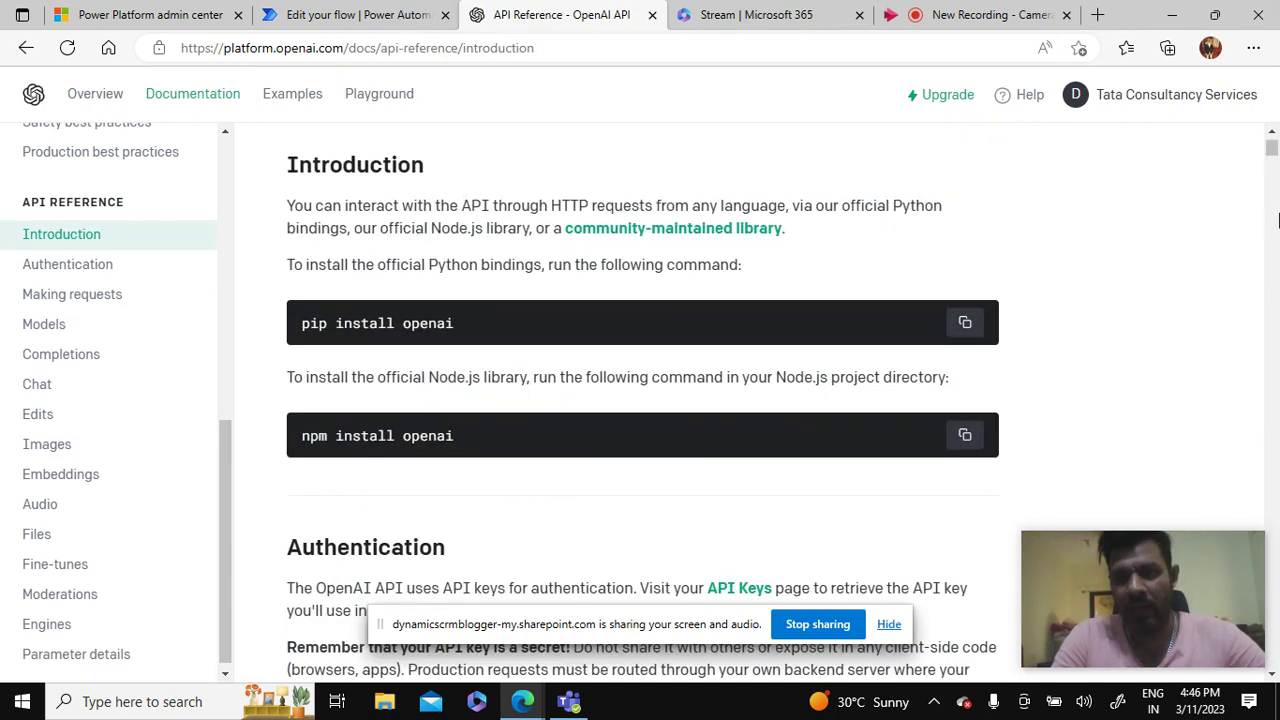
{"action": "left_click_drag", "start_coordinate": [1272, 148], "coordinate": [1272, 178]}
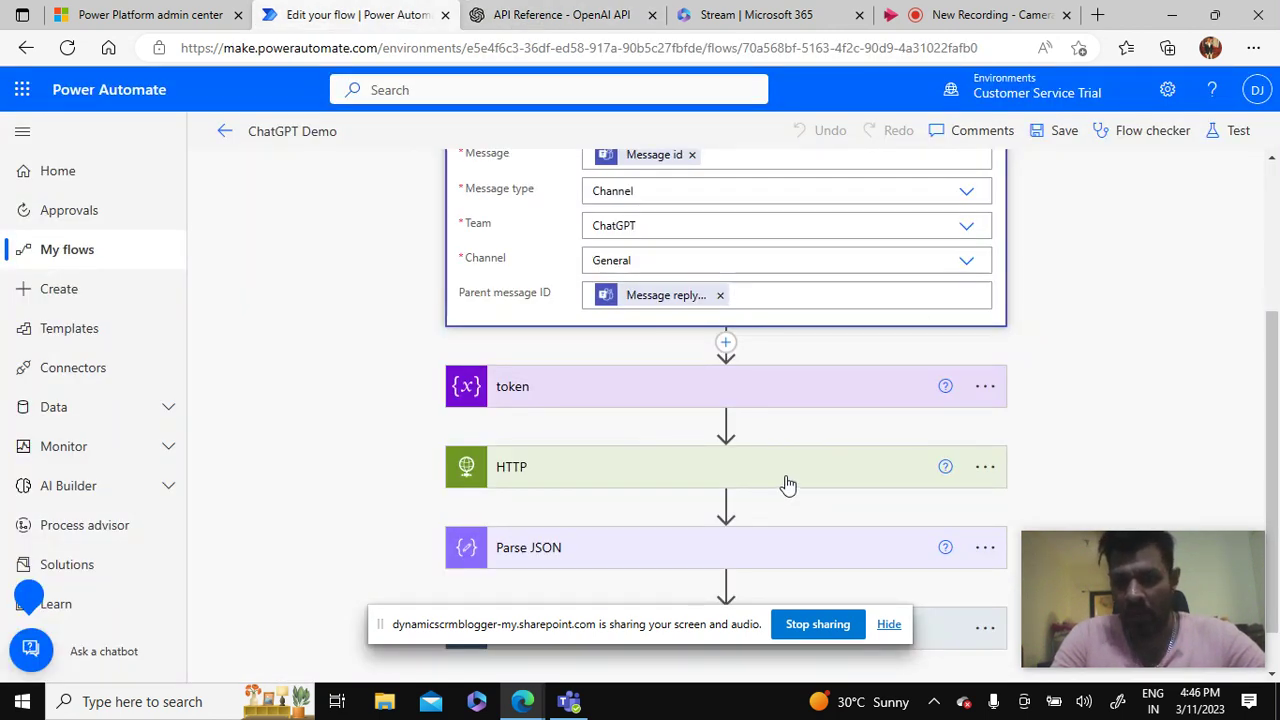
Step: Expand the HTTP step's POST to api.openai.com/v1/completions and compare its body with the Making requests reference
{"action": "left_click", "coordinate": [990, 452]}
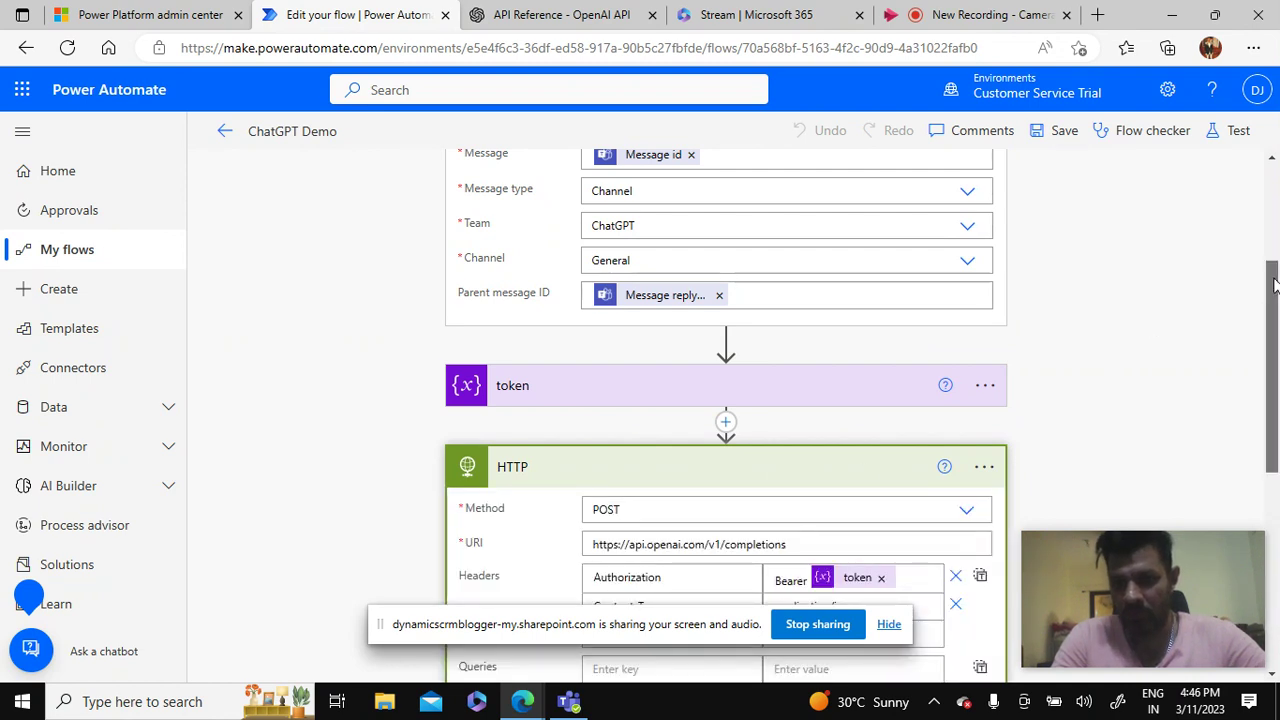
{"action": "scroll", "coordinate": [1275, 335], "scroll_direction": "down", "scroll_amount": 1}
{"action": "left_click_drag", "start_coordinate": [1275, 335], "coordinate": [1275, 382]}
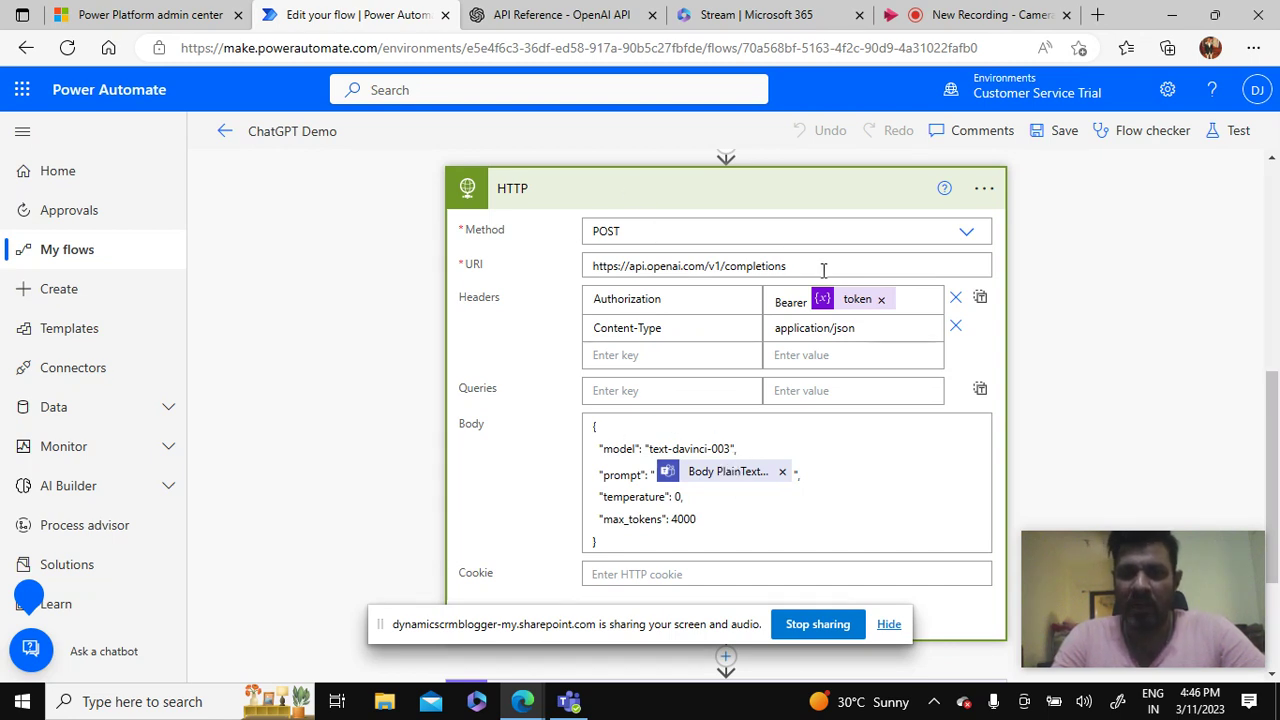
{"action": "left_click", "coordinate": [572, 22]}
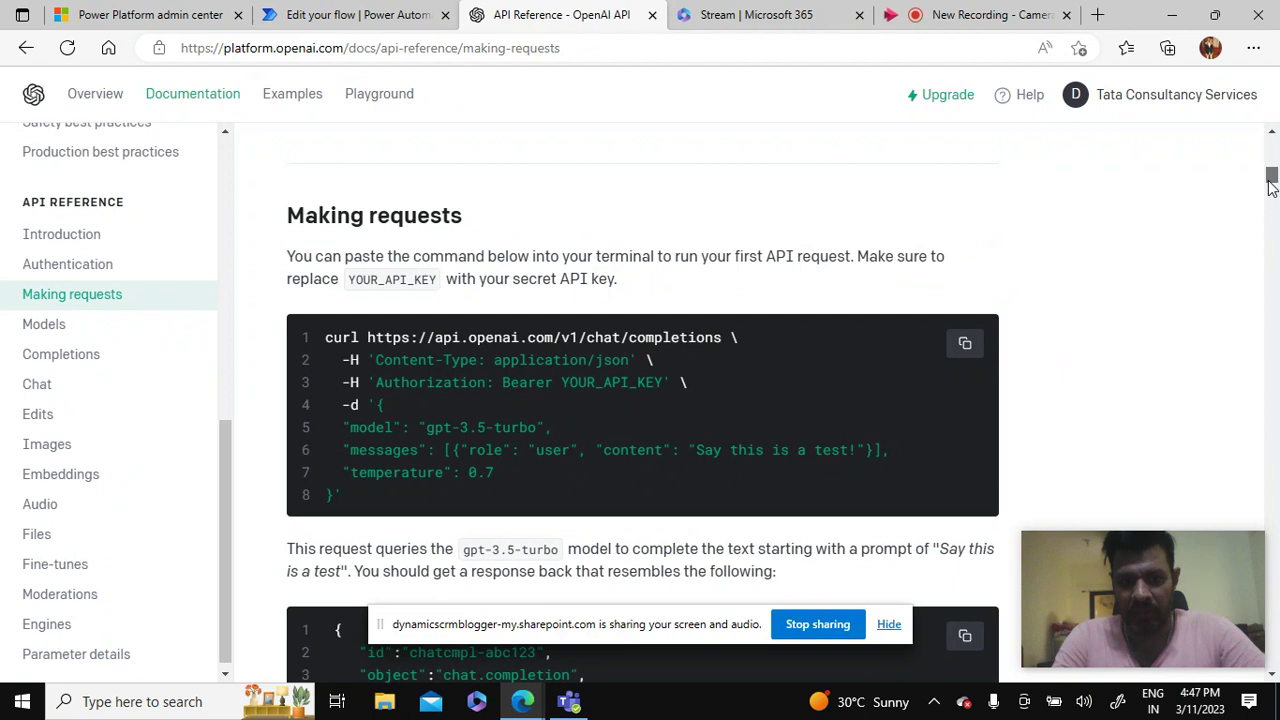
{"action": "left_click_drag", "start_coordinate": [1271, 187], "coordinate": [1271, 192]}
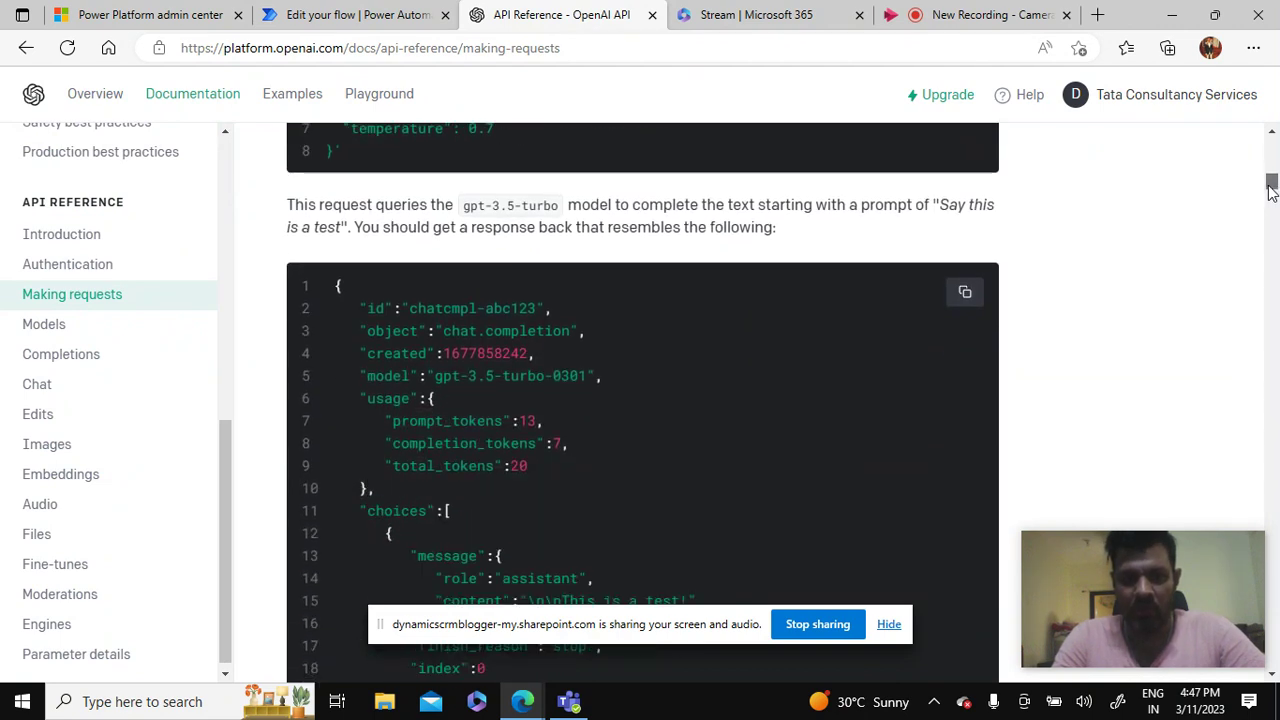
{"action": "left_click", "coordinate": [373, 22]}
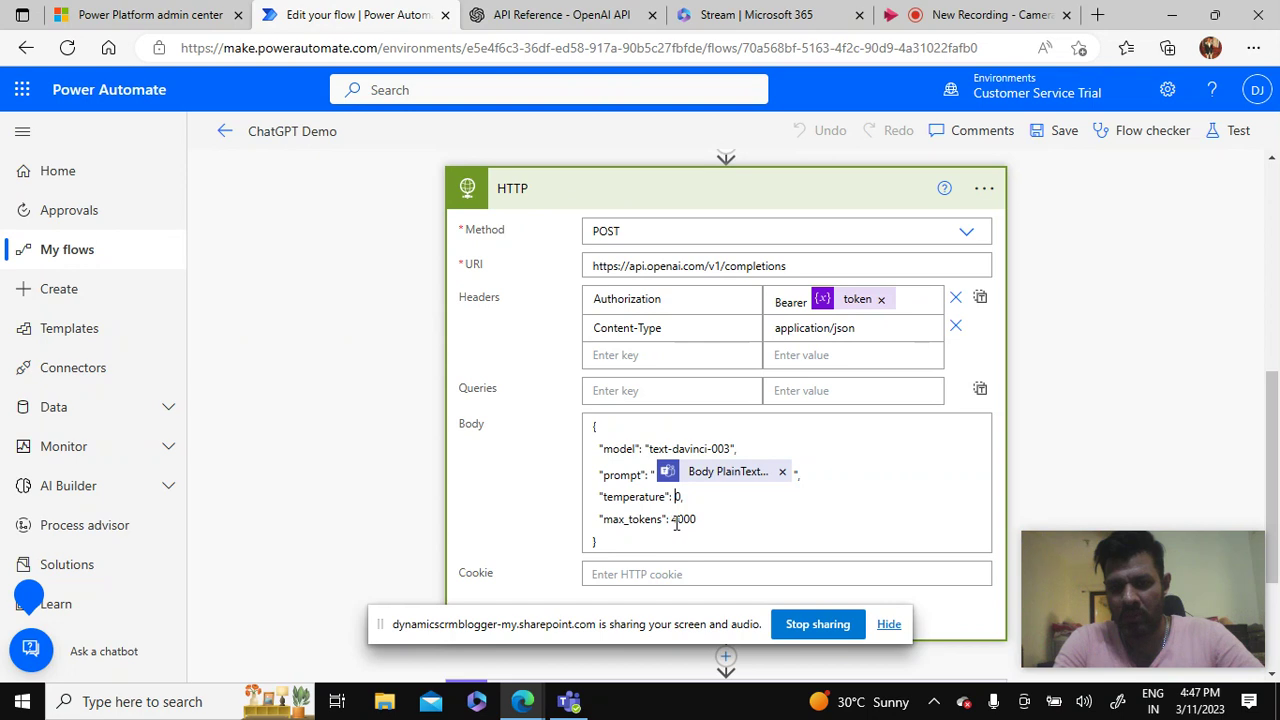
Step: Paste a JSON schema listing id, object and created into the Parse JSON step's Schema field
{"action": "left_click", "coordinate": [676, 521]}
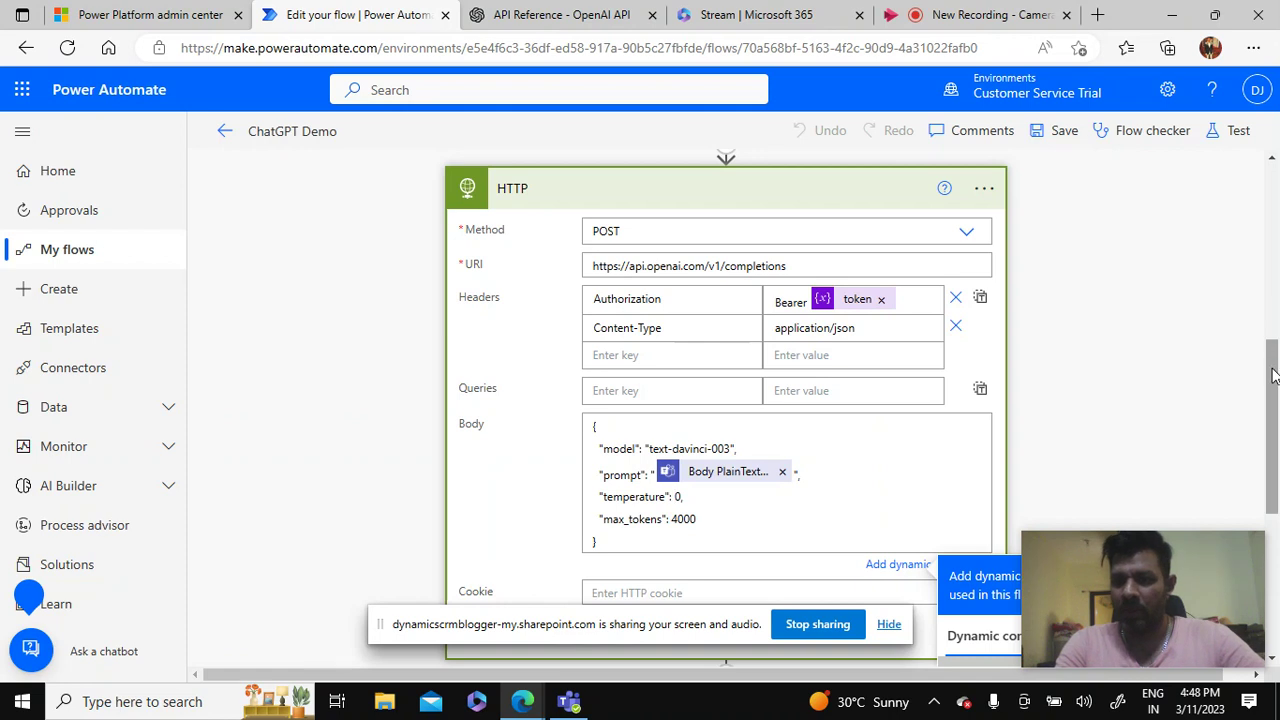
{"action": "left_click_drag", "start_coordinate": [1275, 372], "coordinate": [1276, 490]}
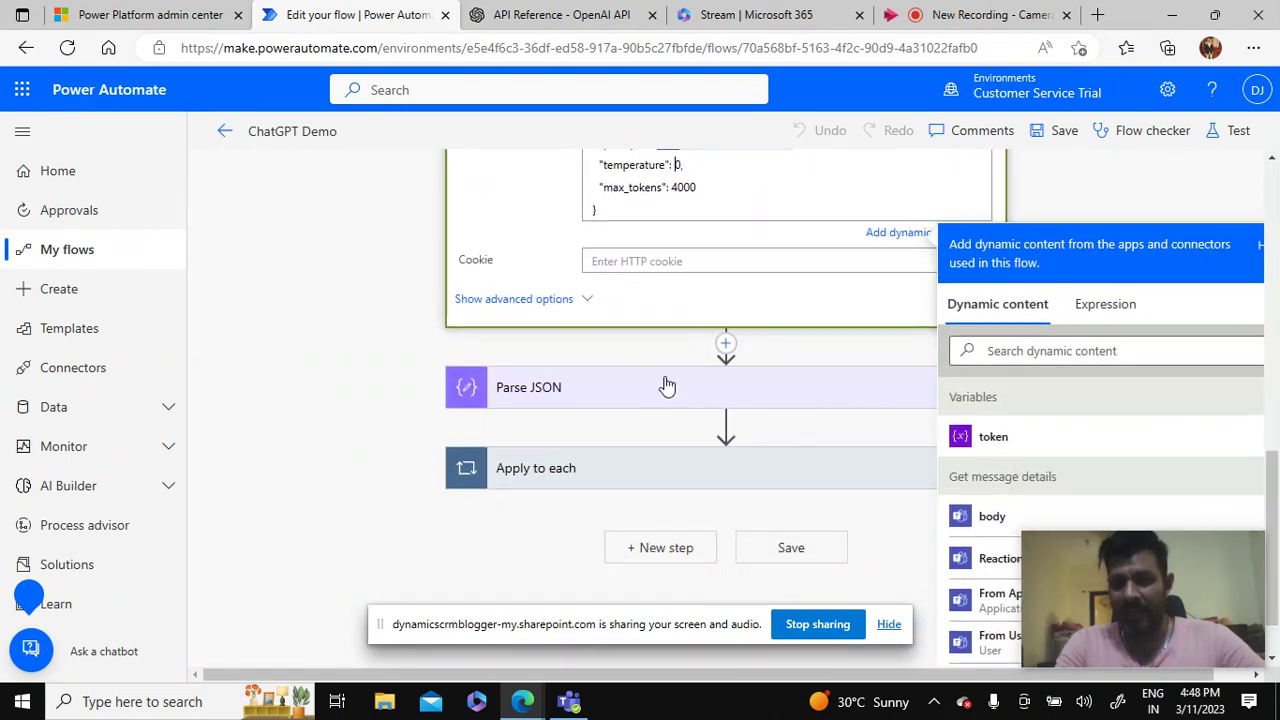
{"action": "left_click", "coordinate": [750, 408]}
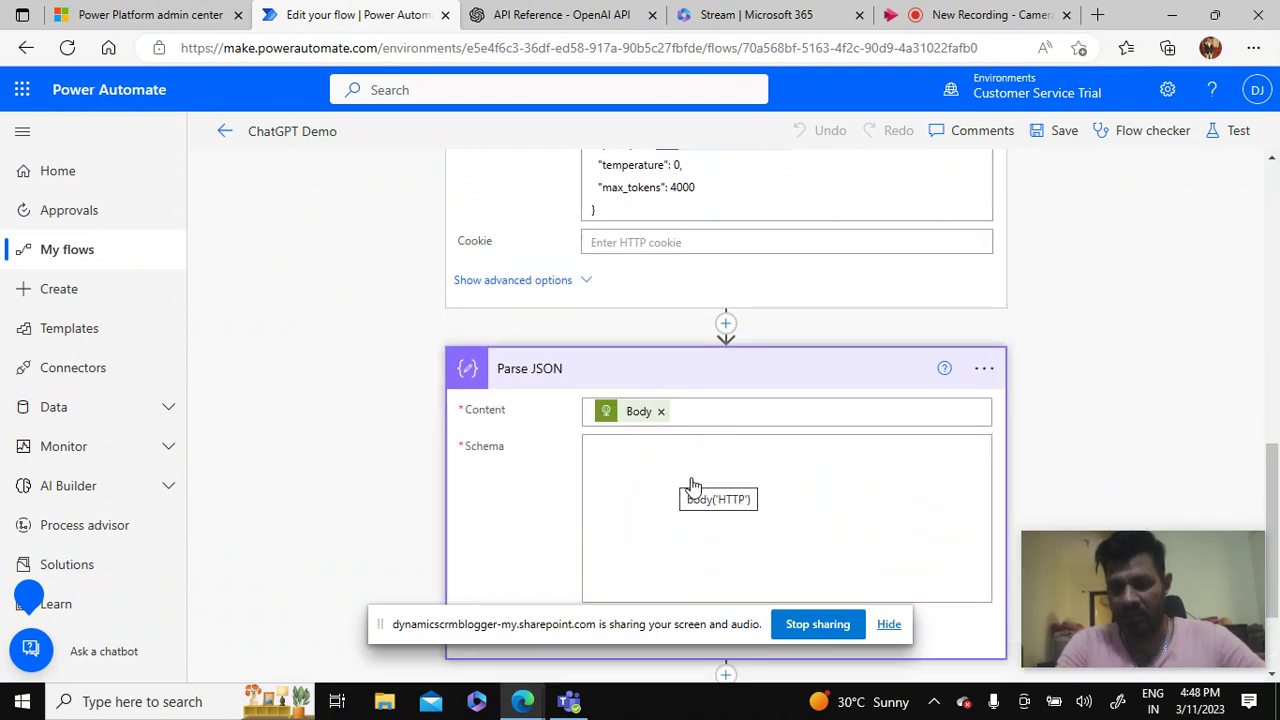
{"action": "left_click", "coordinate": [937, 543]}
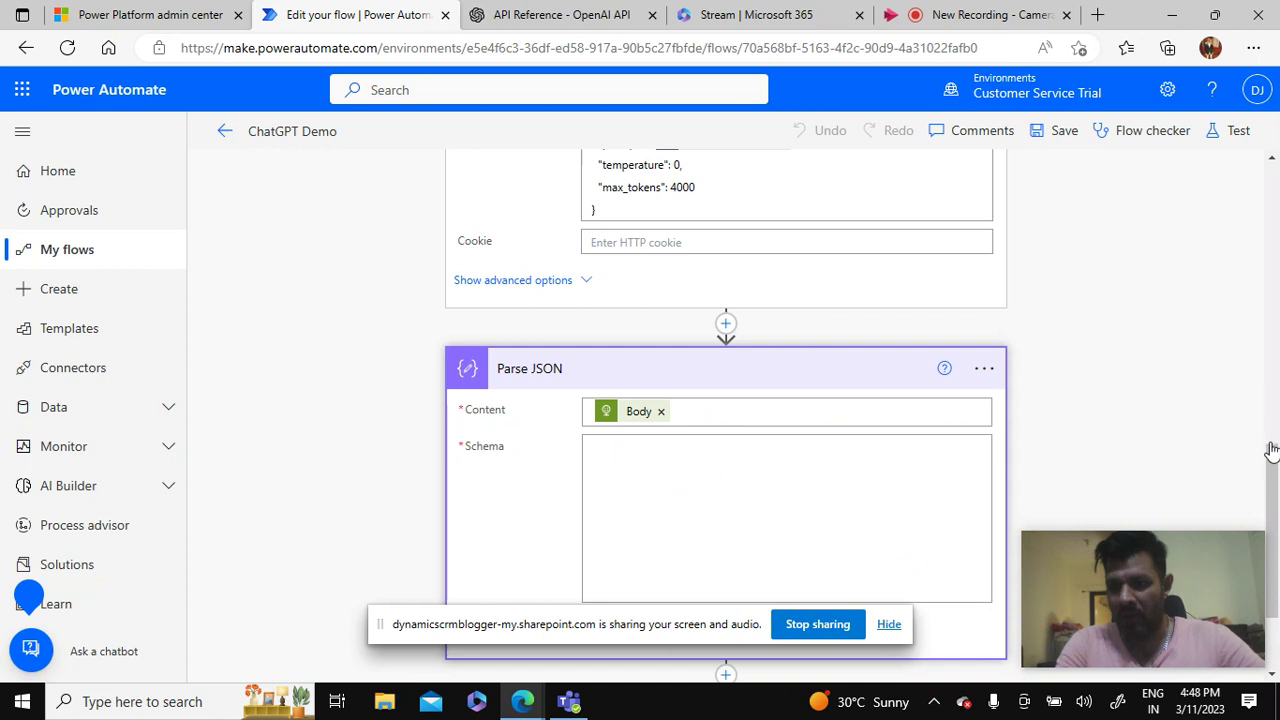
{"action": "key", "text": "ctrl+v"}
{"action": "scroll", "coordinate": [1272, 460], "scroll_direction": "down", "scroll_amount": 2}
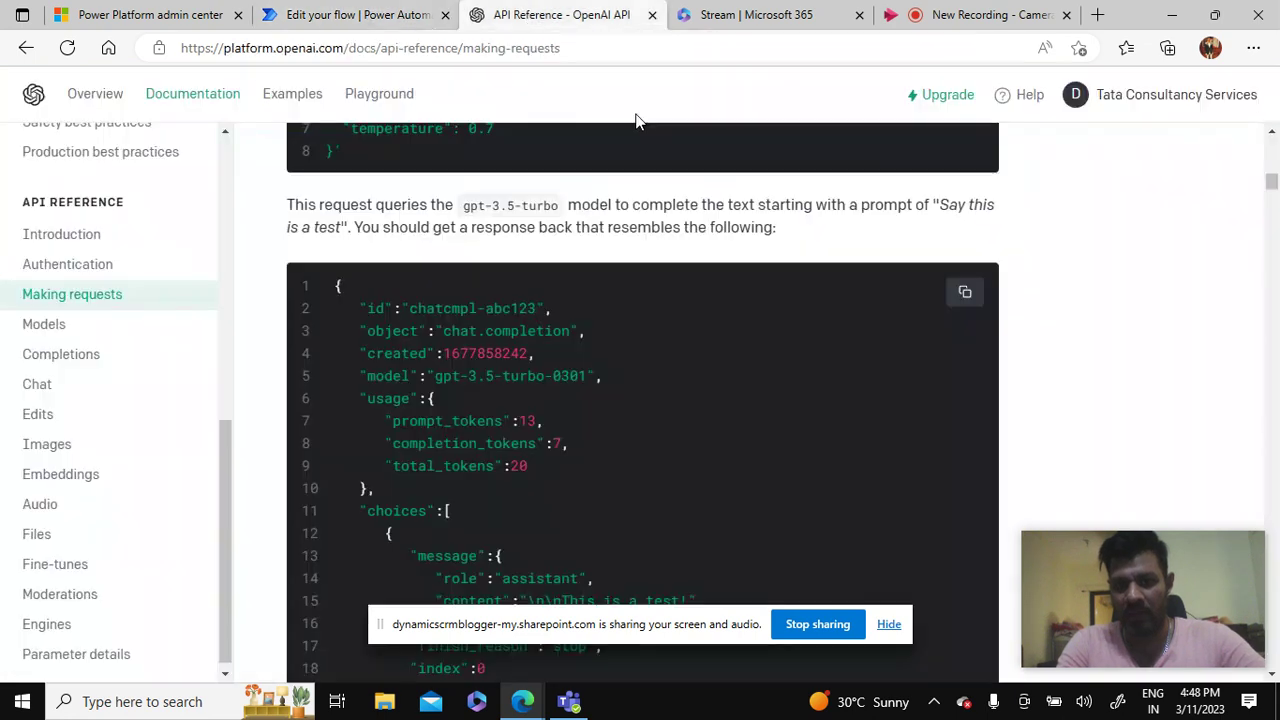
{"action": "left_click", "coordinate": [530, 15]}
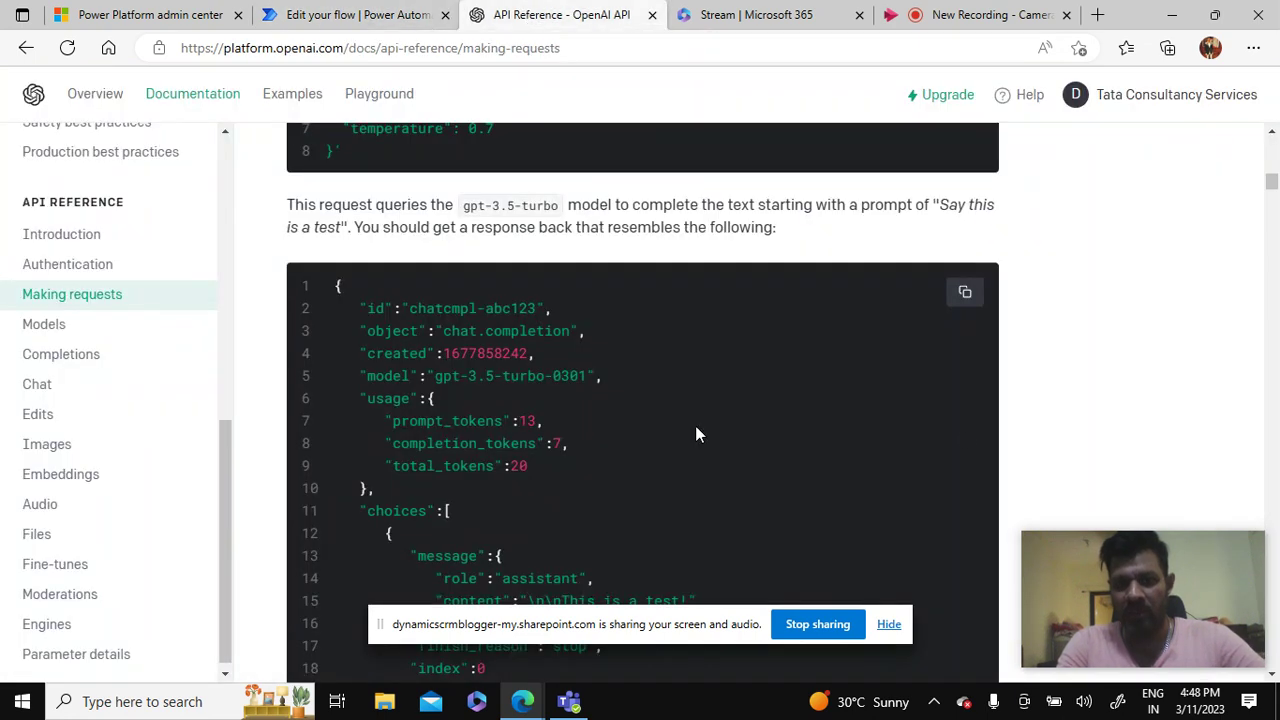
{"action": "left_click_drag", "start_coordinate": [1267, 185], "coordinate": [1273, 233]}
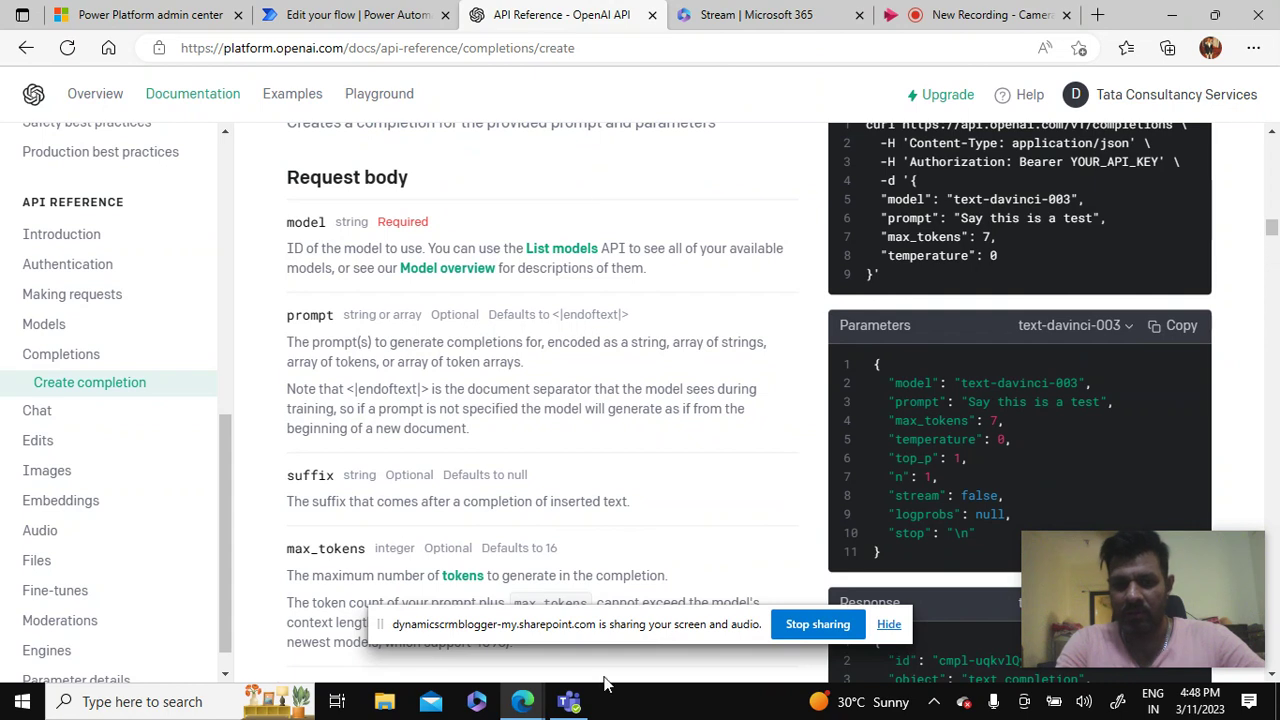
{"action": "left_click", "coordinate": [337, 15]}
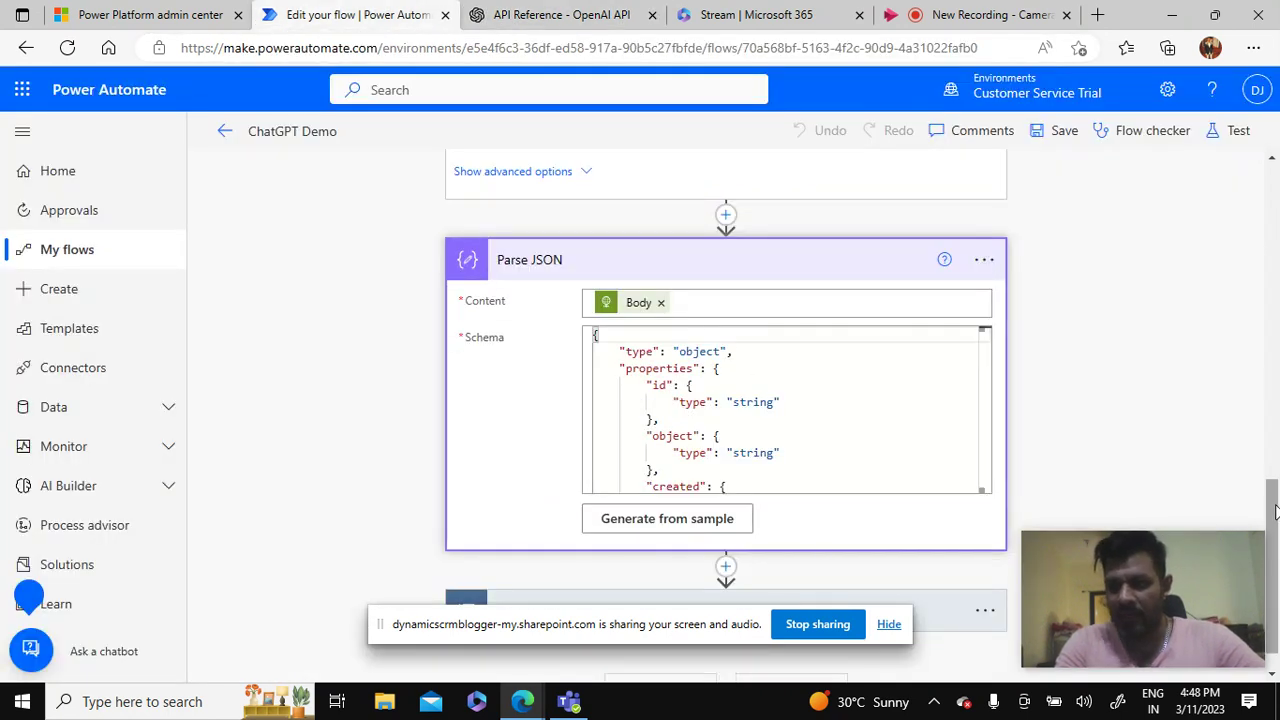
Step: Review the expanded Apply to each reply action, then leave the editor for the ChatGPT Demo details page
{"action": "left_click_drag", "start_coordinate": [1275, 511], "coordinate": [1275, 516]}
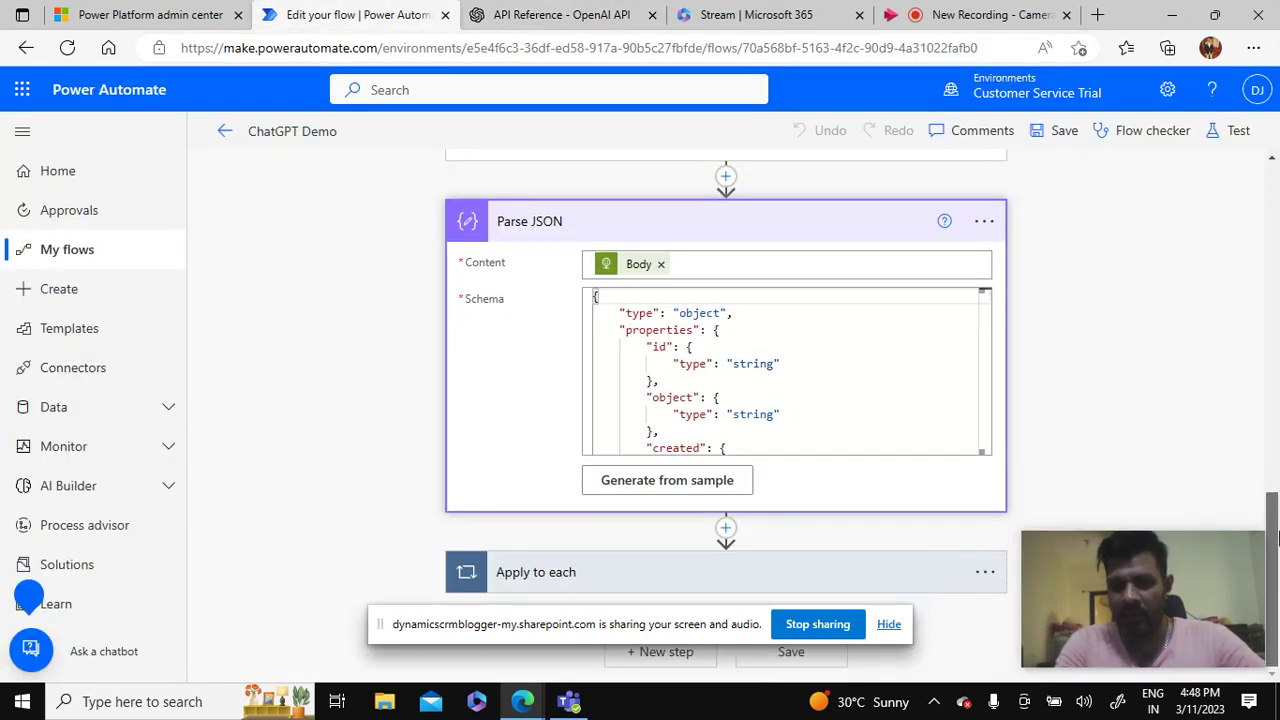
{"action": "left_click", "coordinate": [671, 570]}
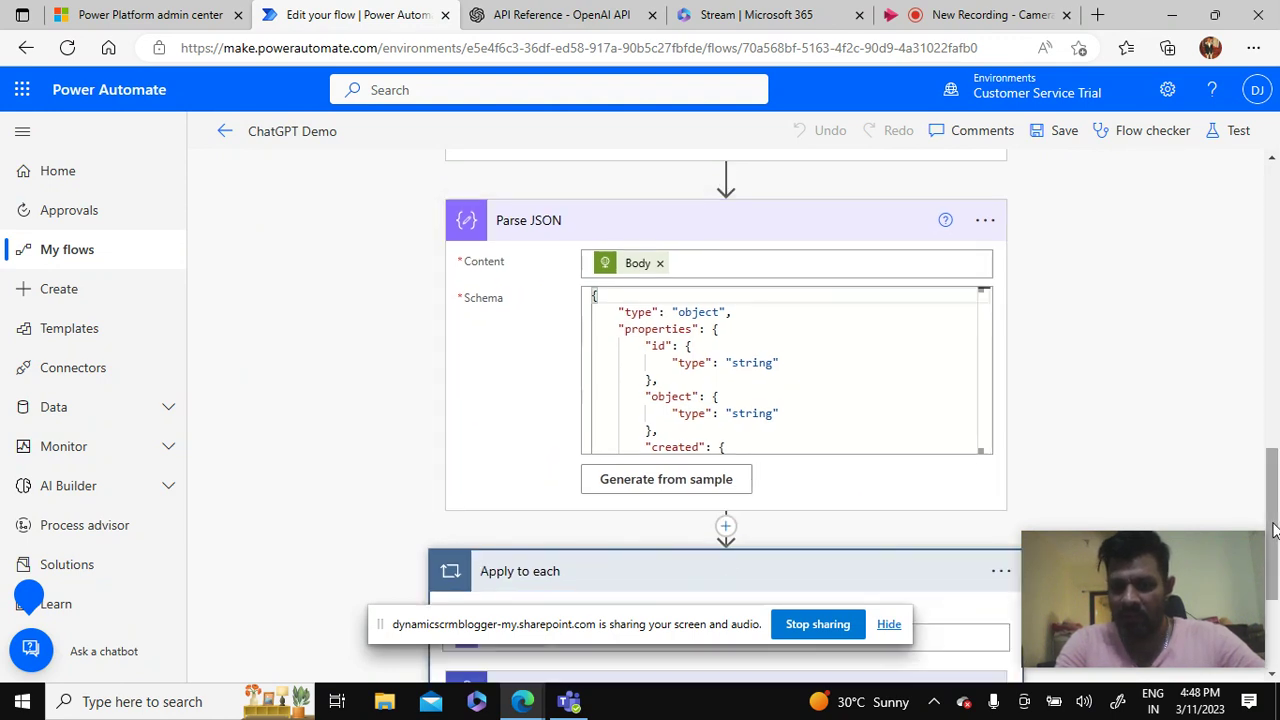
{"action": "left_click_drag", "start_coordinate": [1275, 530], "coordinate": [1275, 595]}
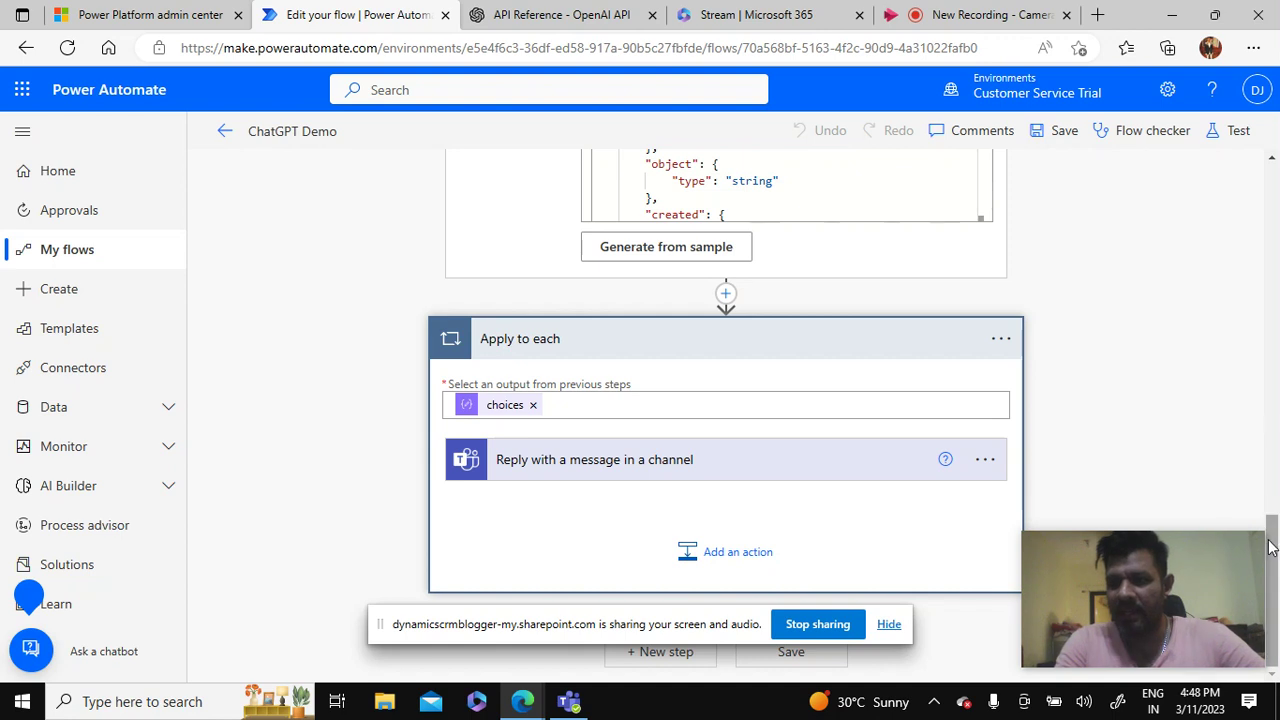
{"action": "left_click_drag", "start_coordinate": [1271, 545], "coordinate": [1271, 472]}
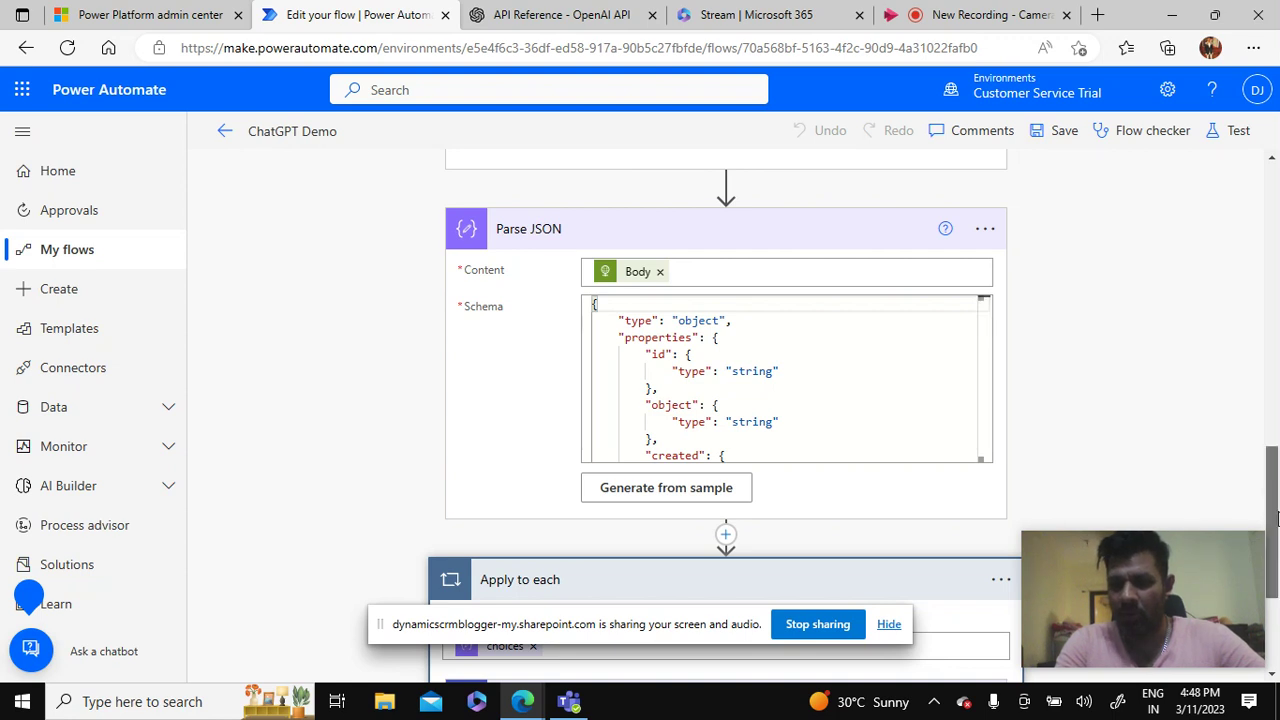
{"action": "left_click_drag", "start_coordinate": [1277, 510], "coordinate": [1277, 575]}
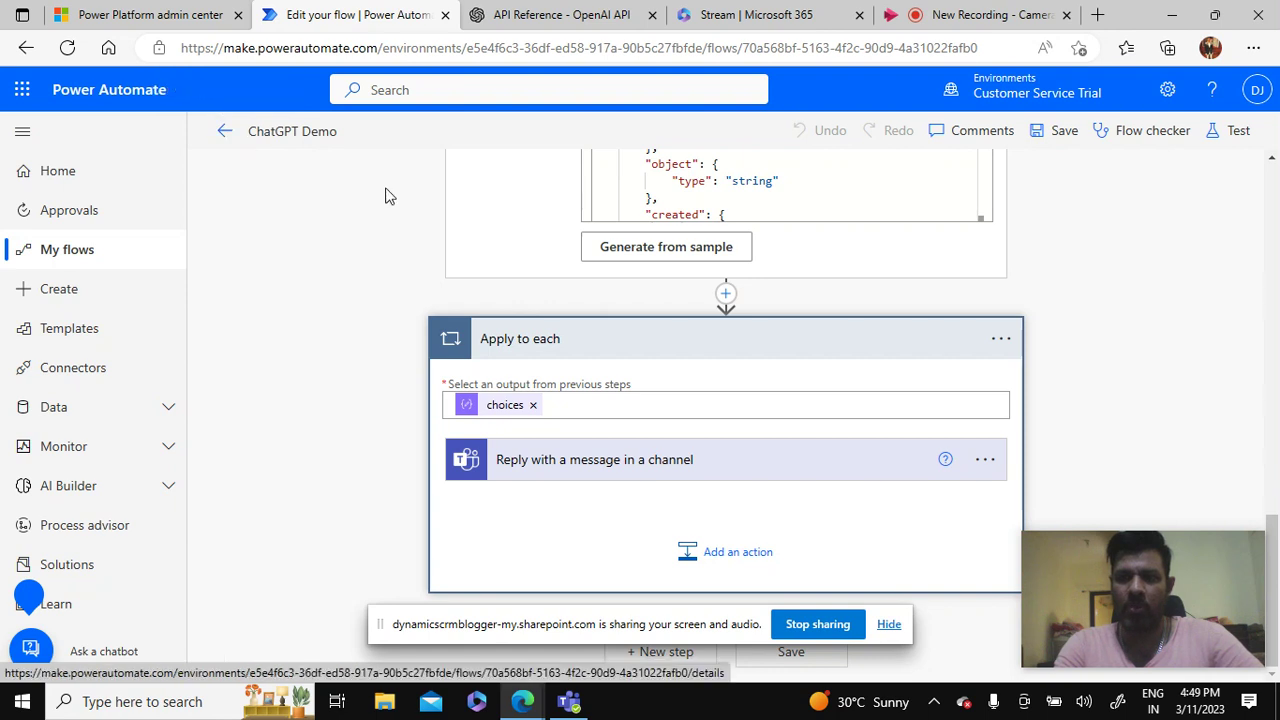
{"action": "left_click", "coordinate": [226, 145]}
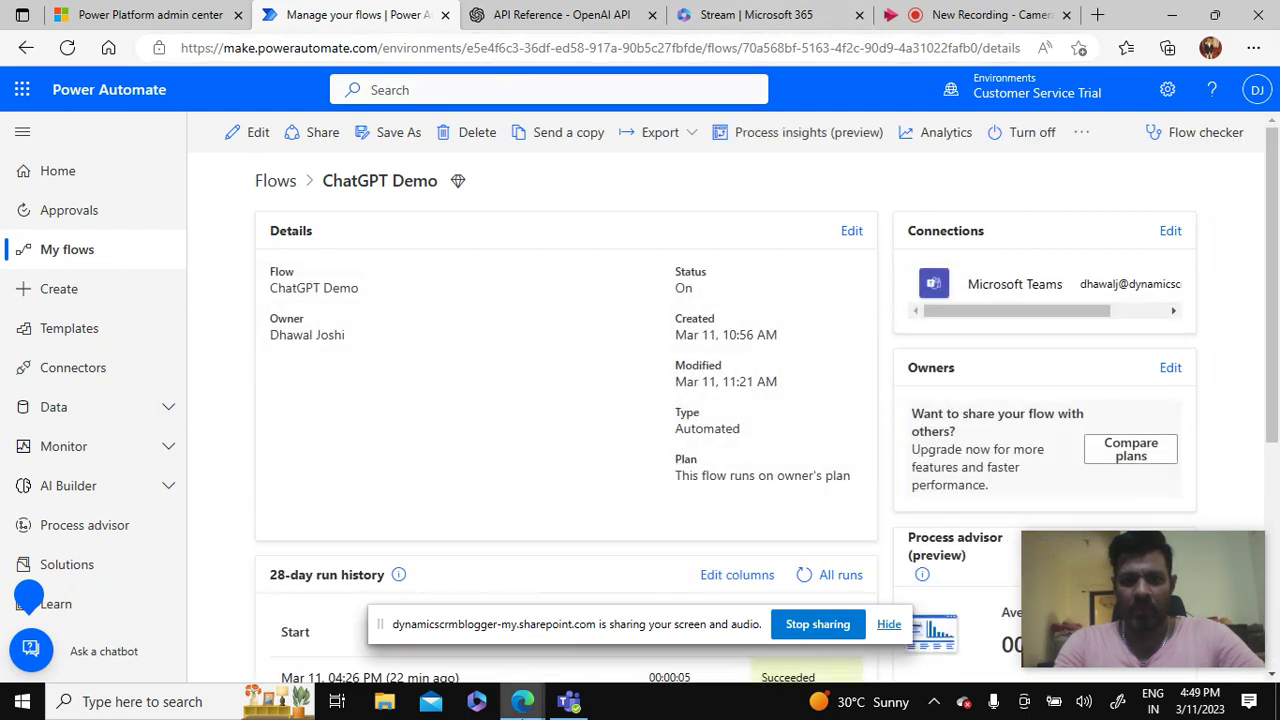
Step: Hide the sharing bar and post 'What is ChatGPT?' as a new General channel conversation
{"action": "left_click", "coordinate": [568, 703]}
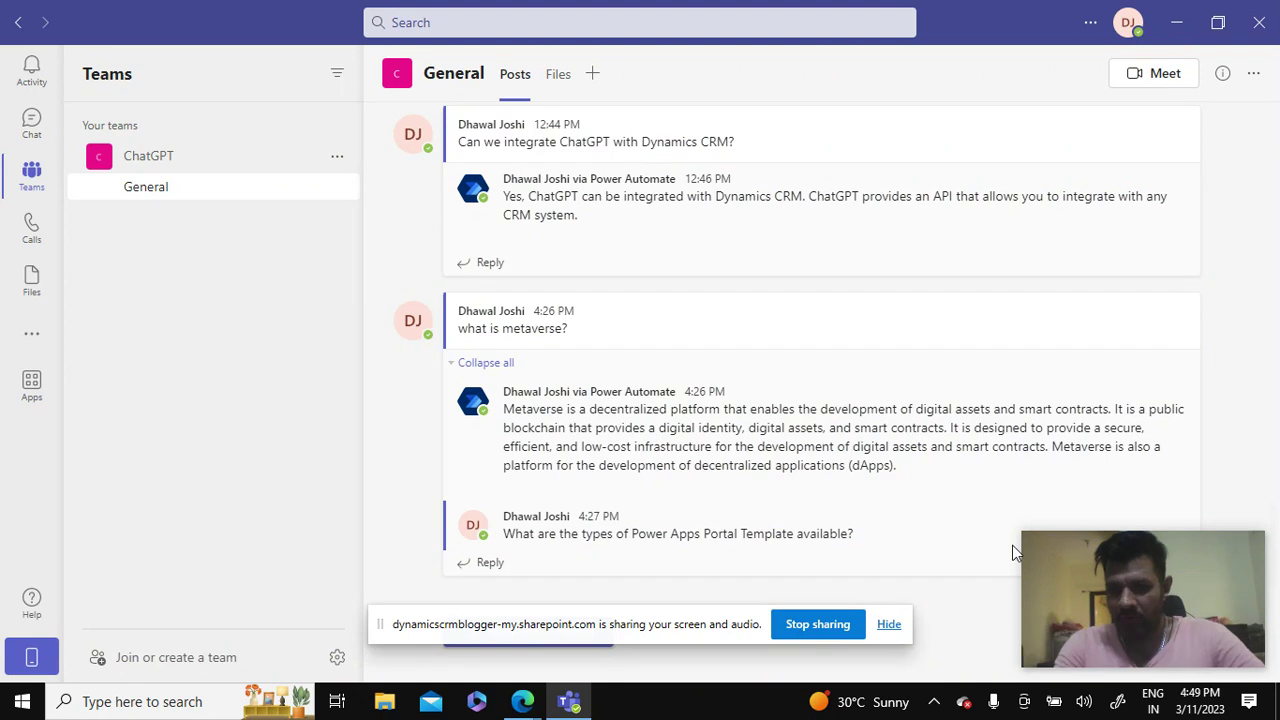
{"action": "left_click", "coordinate": [889, 624]}
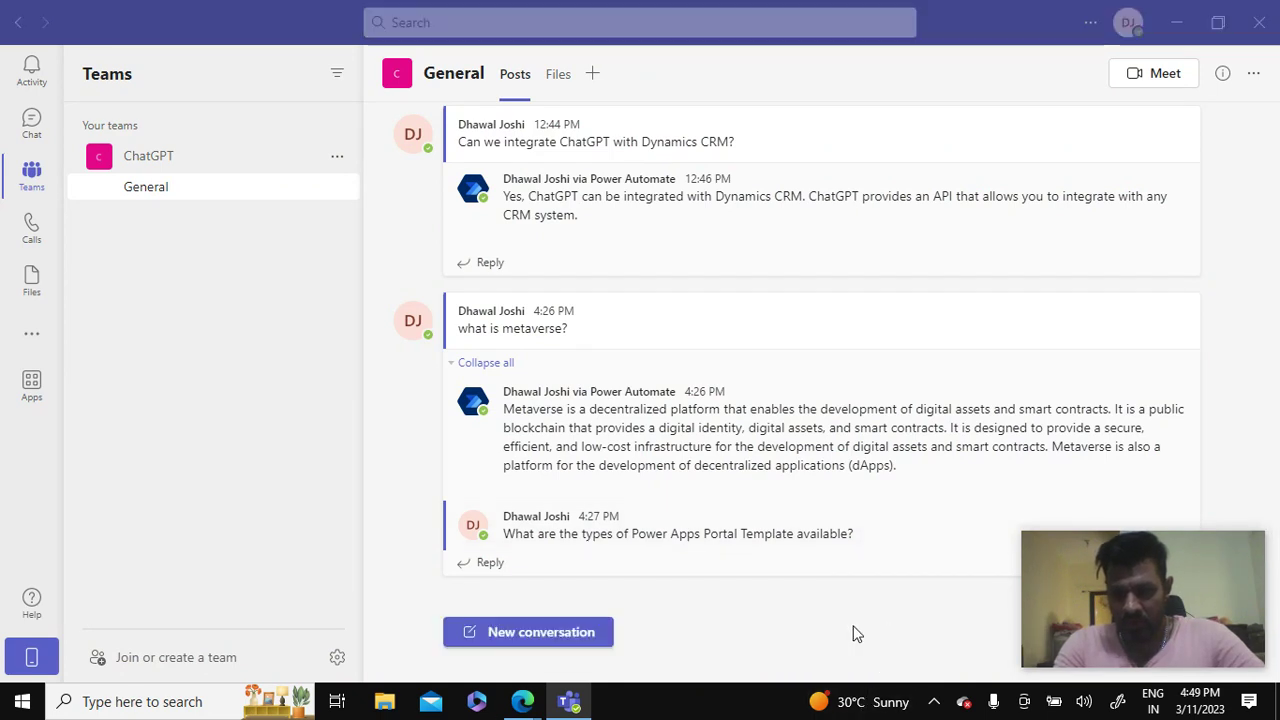
{"action": "left_click", "coordinate": [545, 636]}
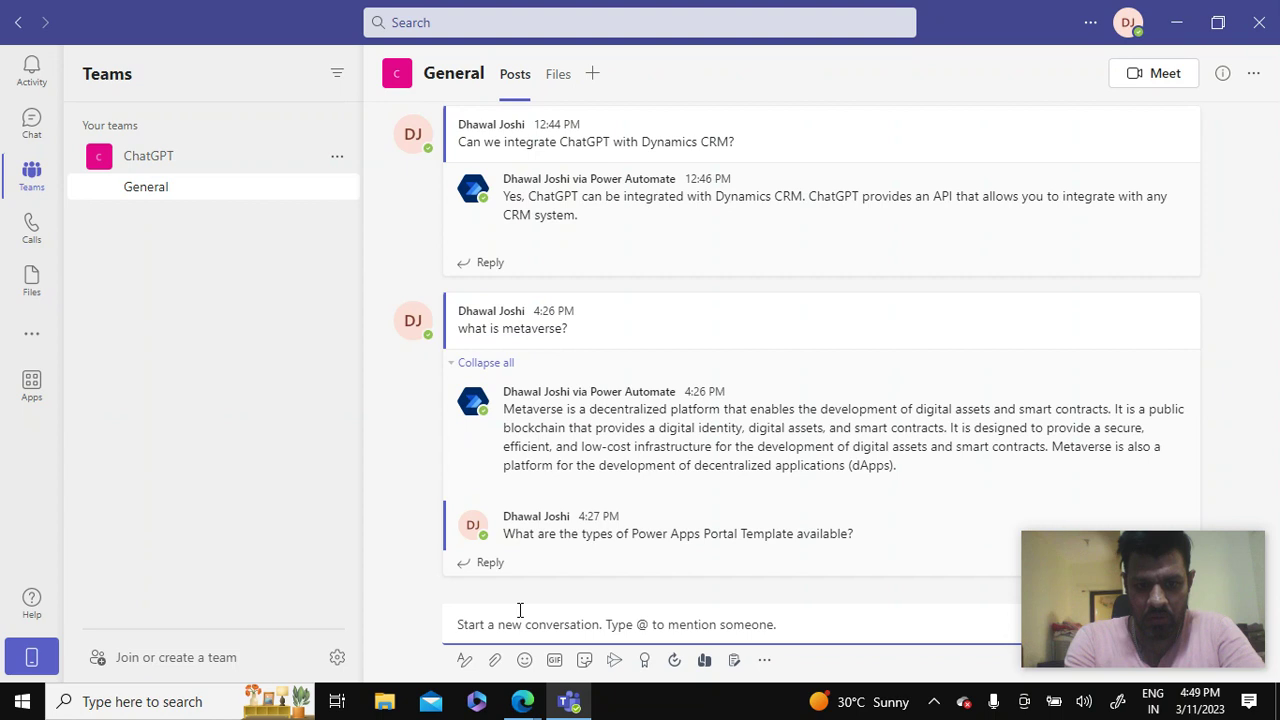
{"action": "type", "text": "What is the"}
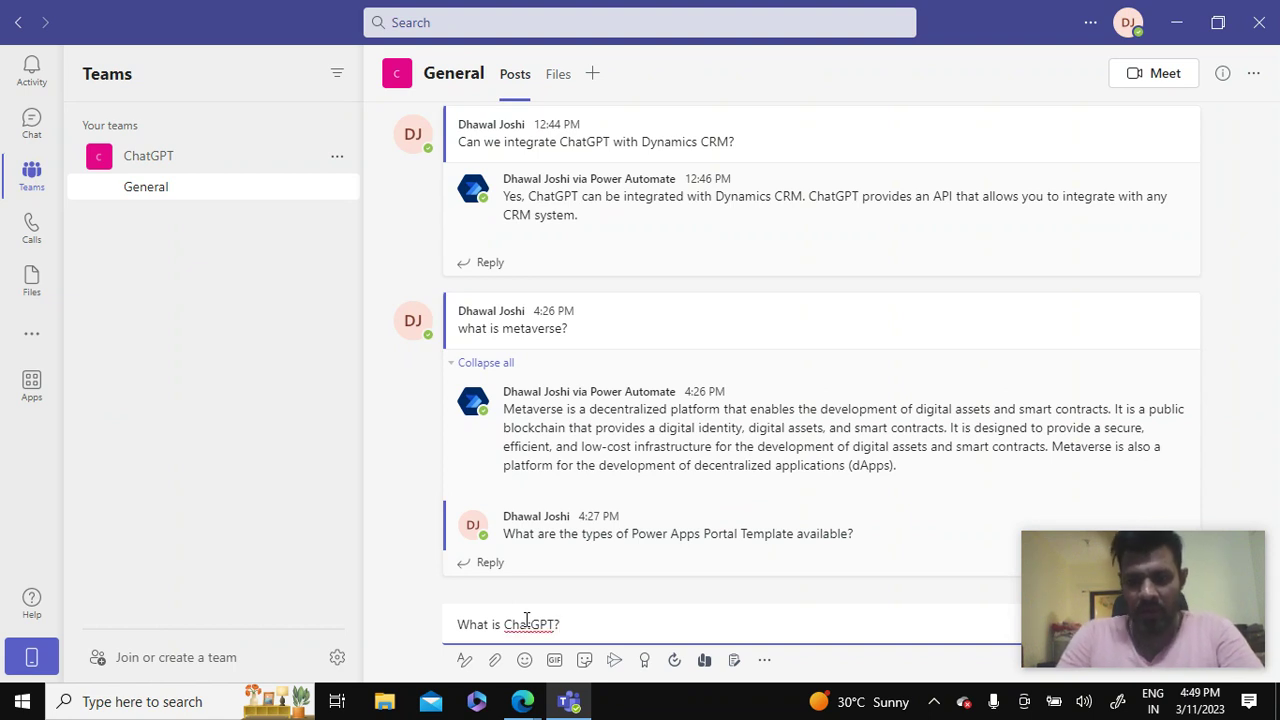
{"action": "key", "text": "Return"}
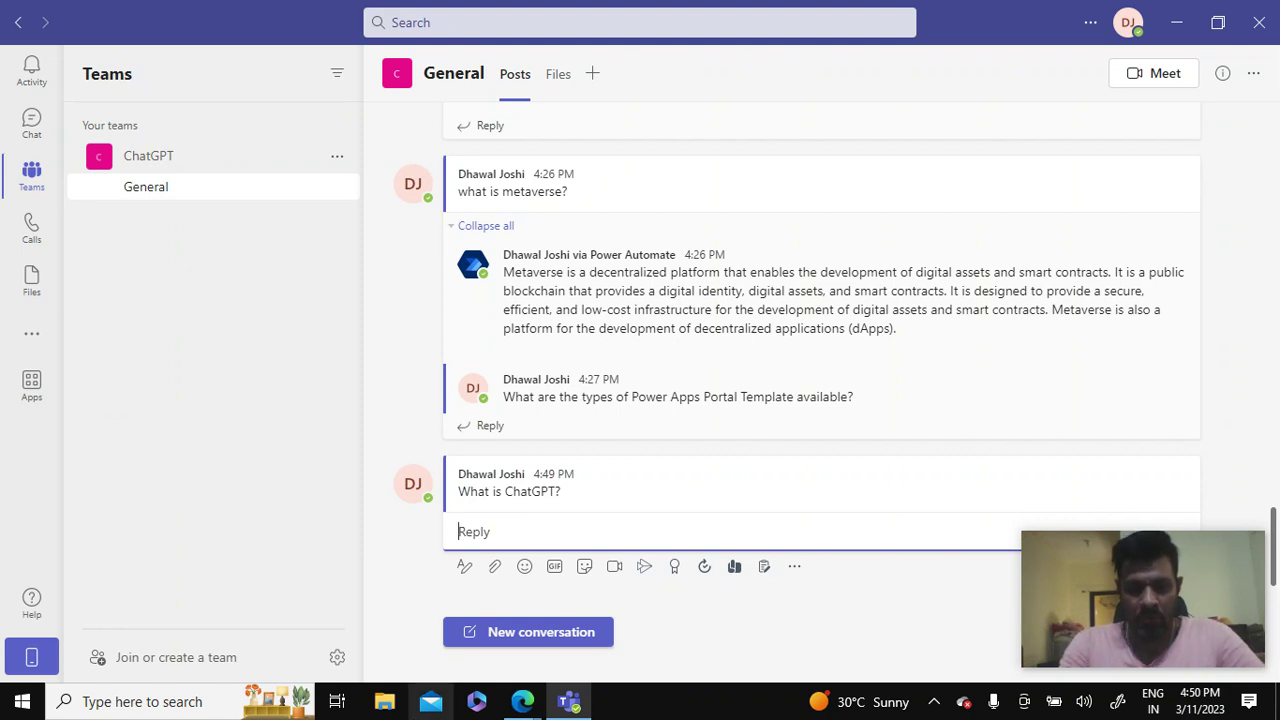
{"action": "mouse_move", "coordinate": [527, 705]}
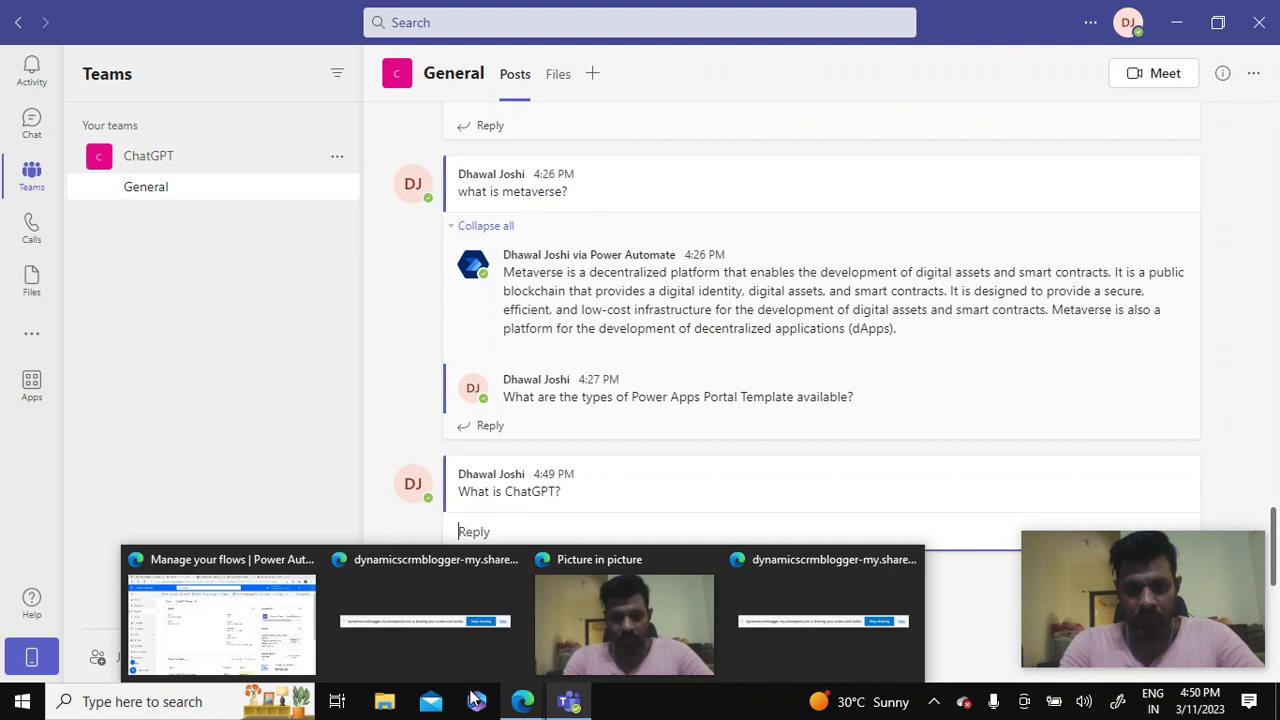
{"action": "left_click", "coordinate": [229, 615]}
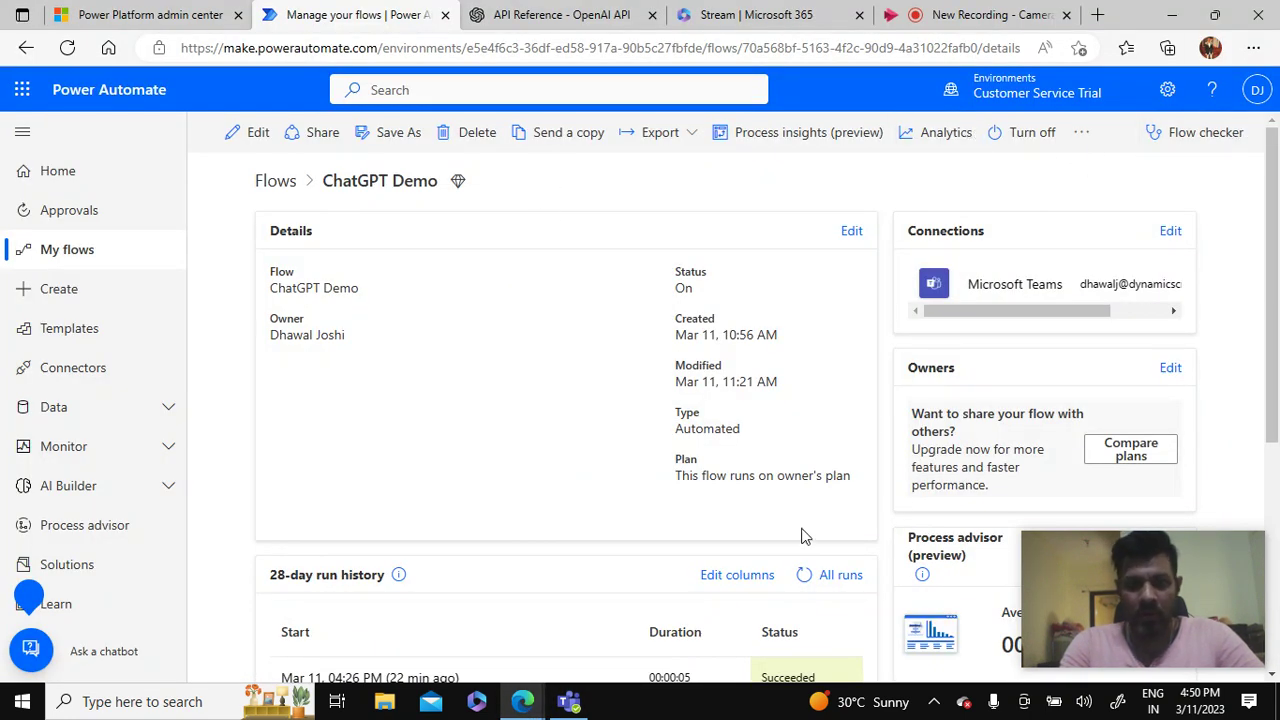
{"action": "left_click", "coordinate": [836, 585]}
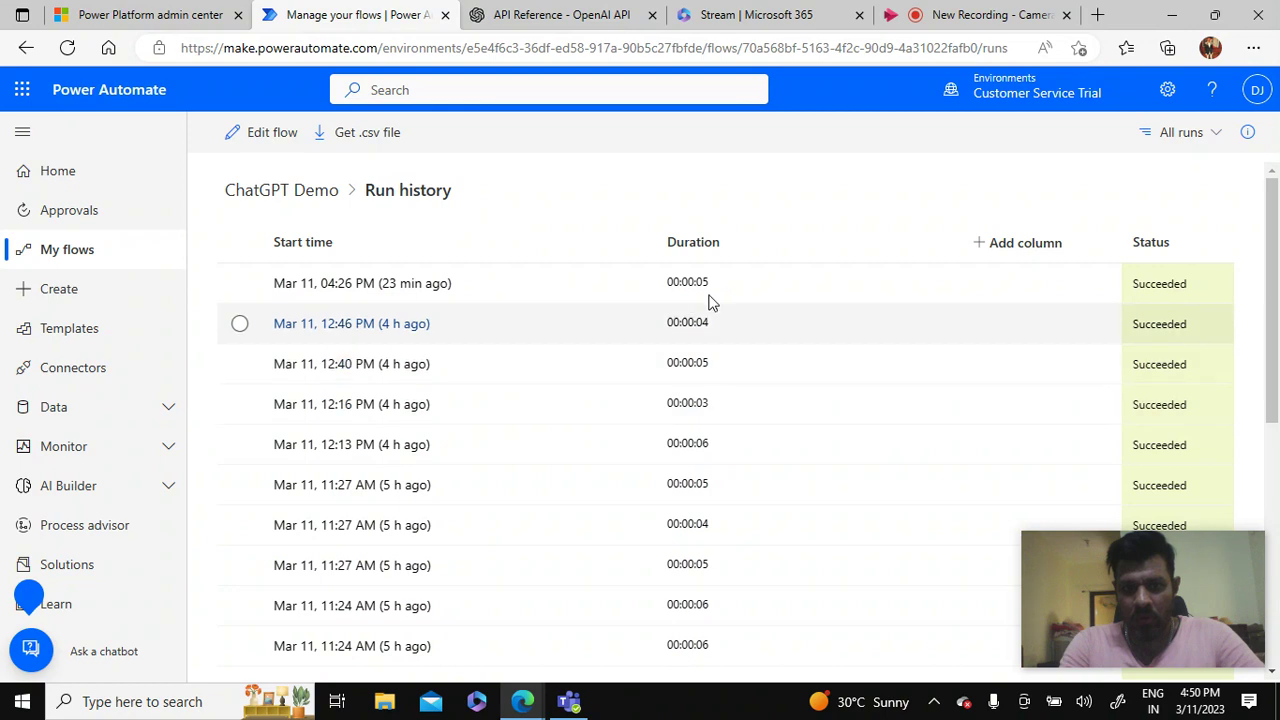
{"action": "left_click", "coordinate": [569, 701]}
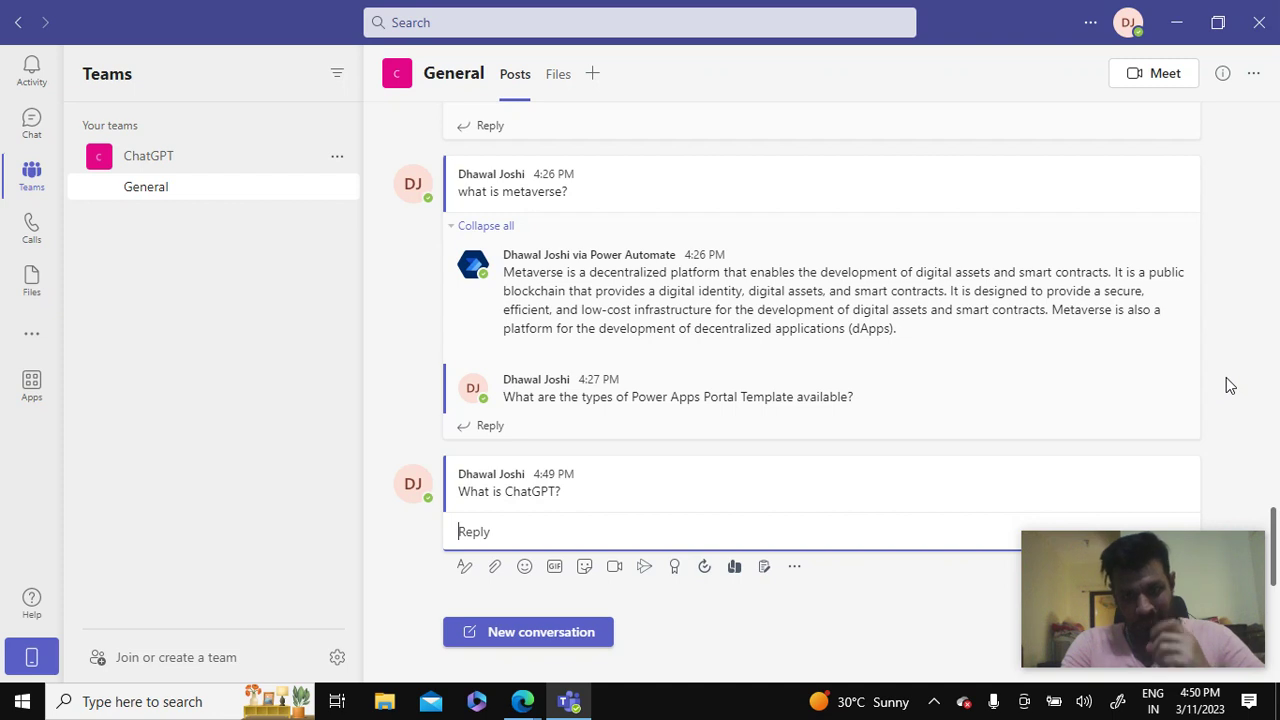
Step: Refresh the ChatGPT team's channel list, scroll to the flow's GPT-3 reply, and close the notification
{"action": "left_click", "coordinate": [163, 170]}
{"action": "left_click", "coordinate": [178, 160]}
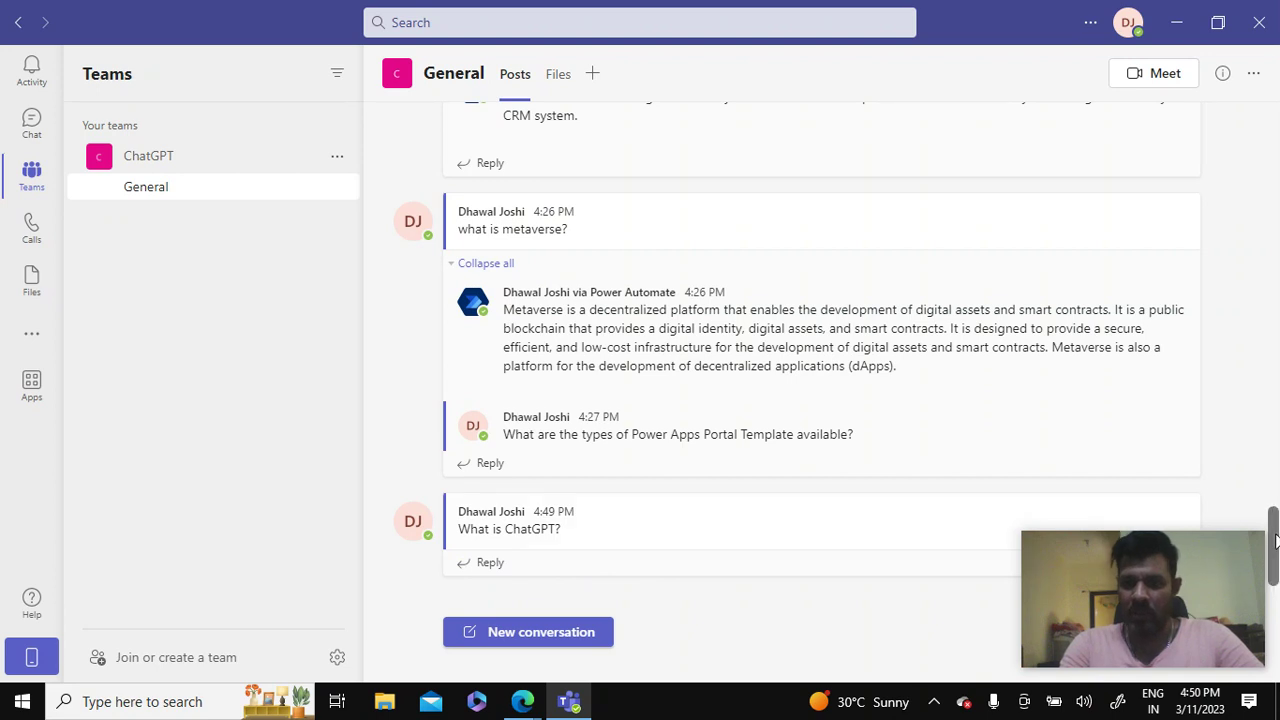
{"action": "left_click_drag", "start_coordinate": [1275, 530], "coordinate": [1274, 479]}
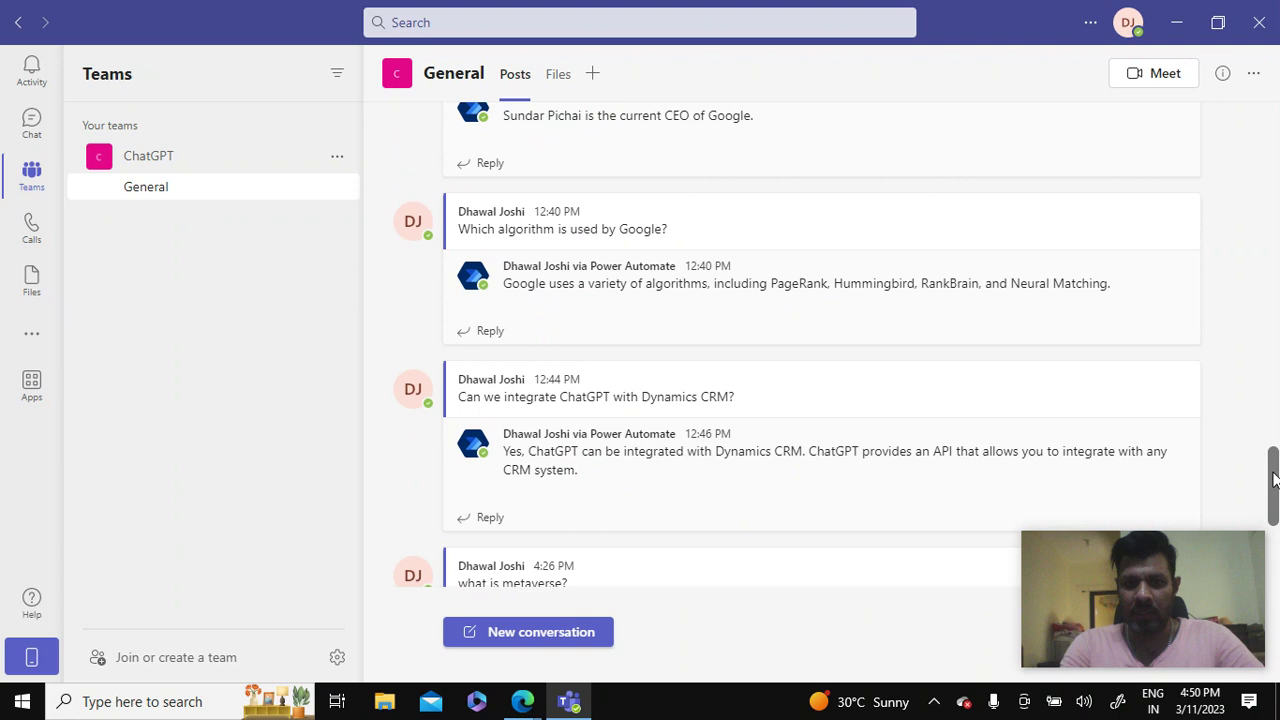
{"action": "left_click_drag", "start_coordinate": [1274, 480], "coordinate": [1277, 610]}
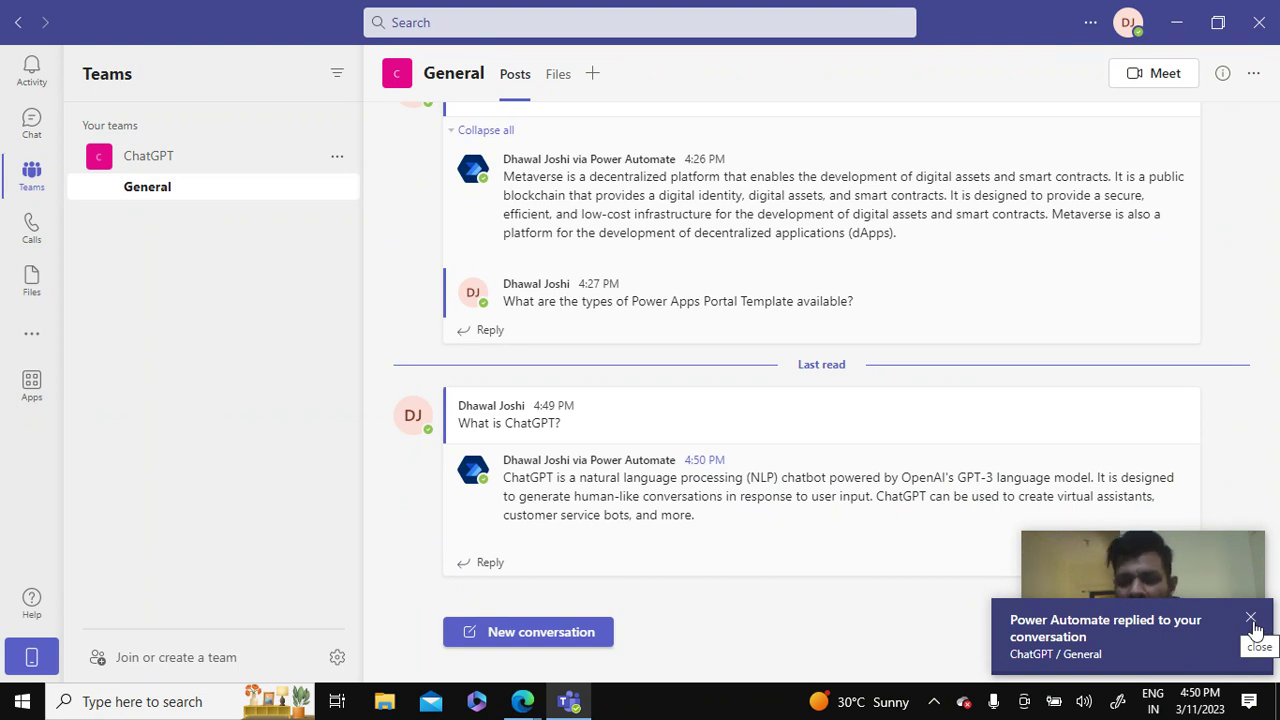
{"action": "left_click", "coordinate": [1251, 620]}
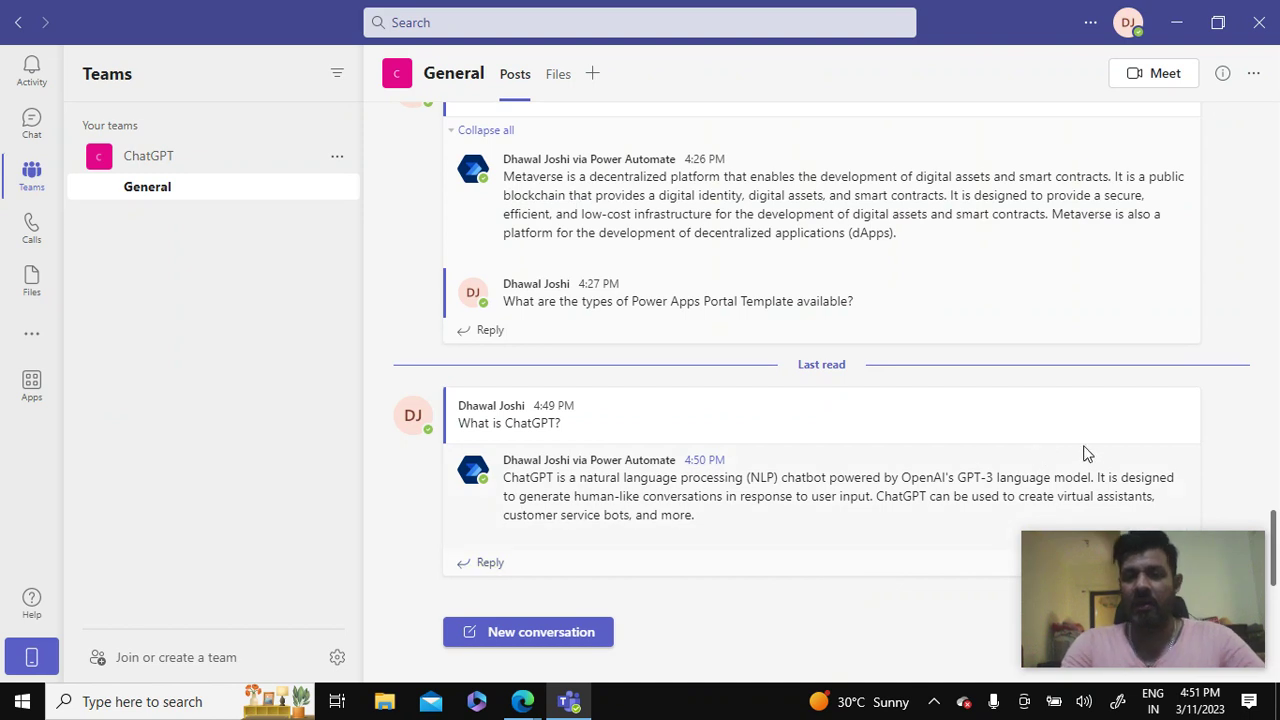
{"action": "mouse_move", "coordinate": [1083, 451]}
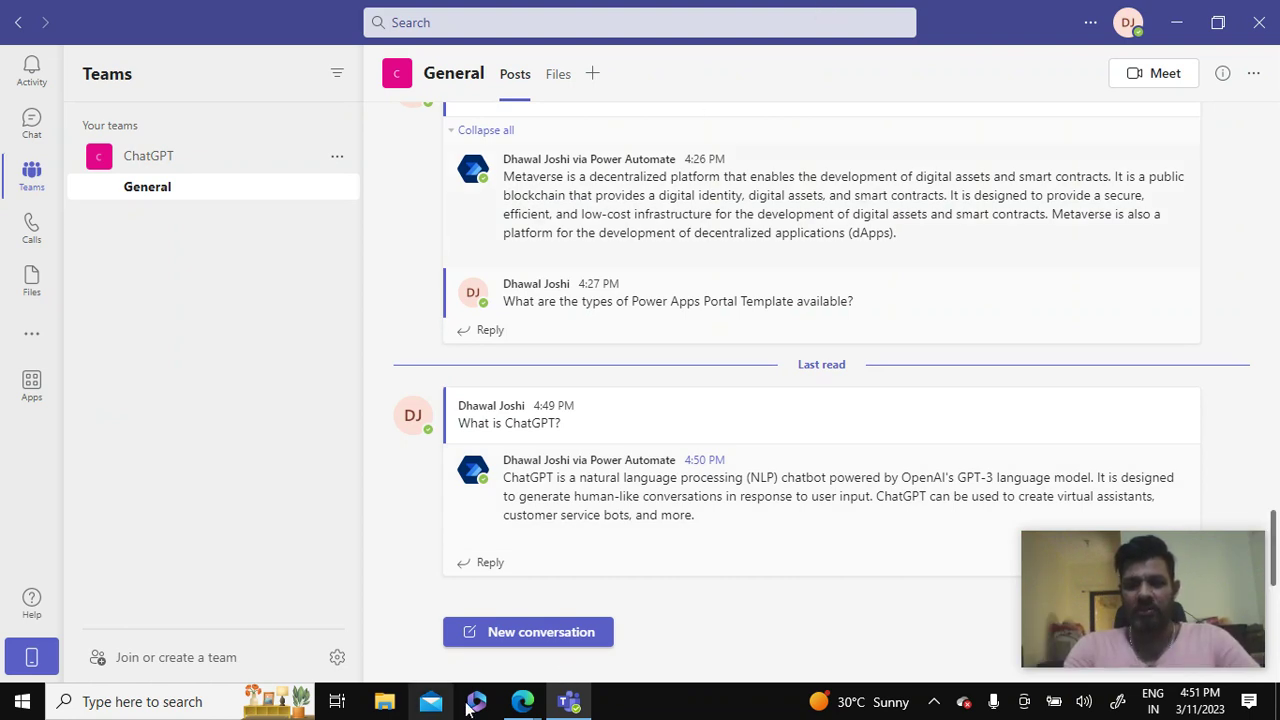
{"action": "mouse_move", "coordinate": [508, 708]}
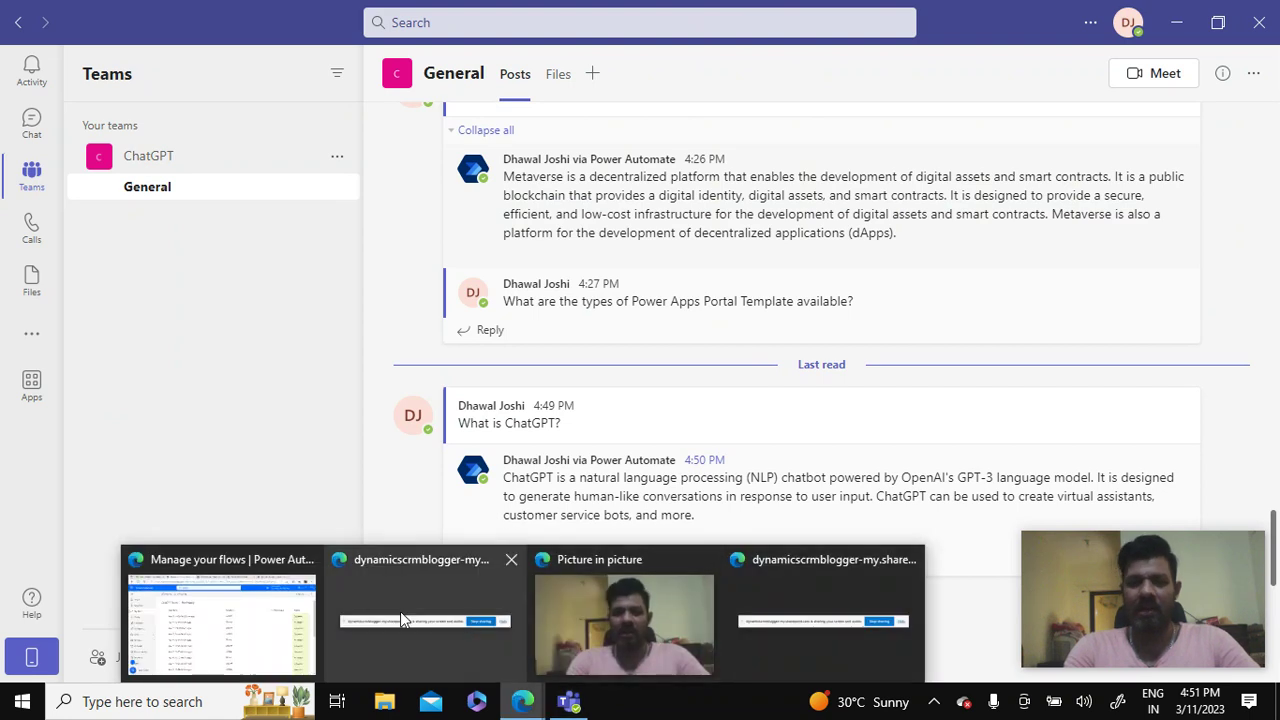
{"action": "mouse_move", "coordinate": [855, 610]}
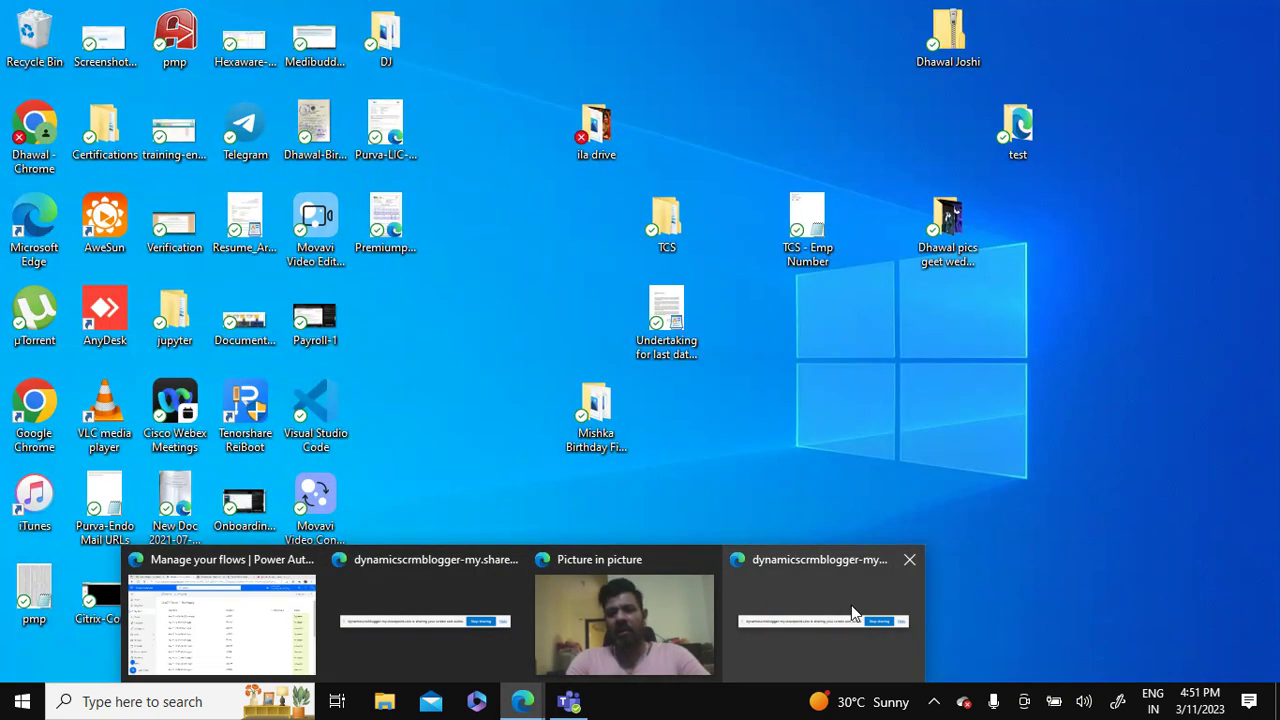
{"action": "left_click", "coordinate": [790, 613]}
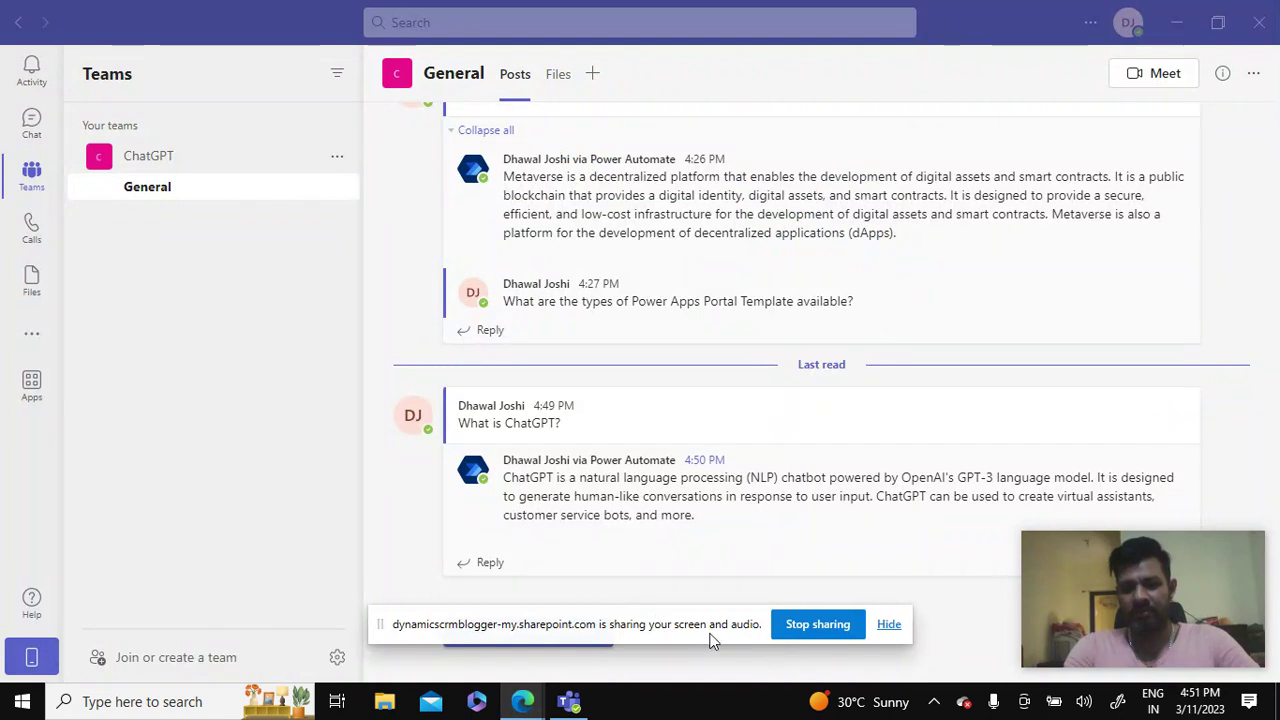